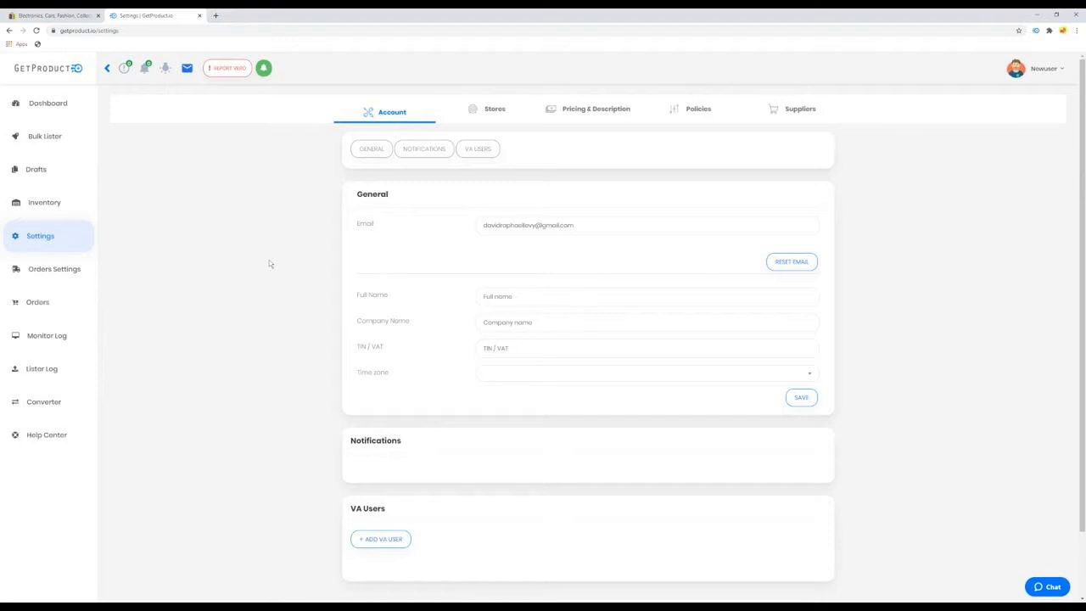
- Start connecting a new eBay store on the United States site in the store settings
{"action": "left_click", "coordinate": [501, 111]}
{"action": "left_click", "coordinate": [1062, 553]}
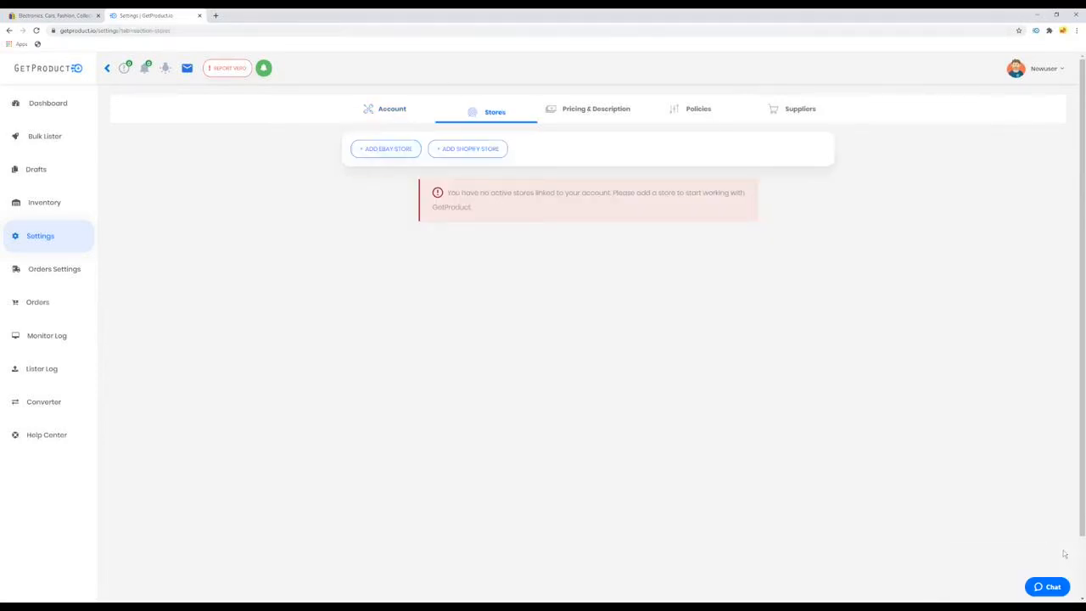
{"action": "left_click", "coordinate": [386, 153]}
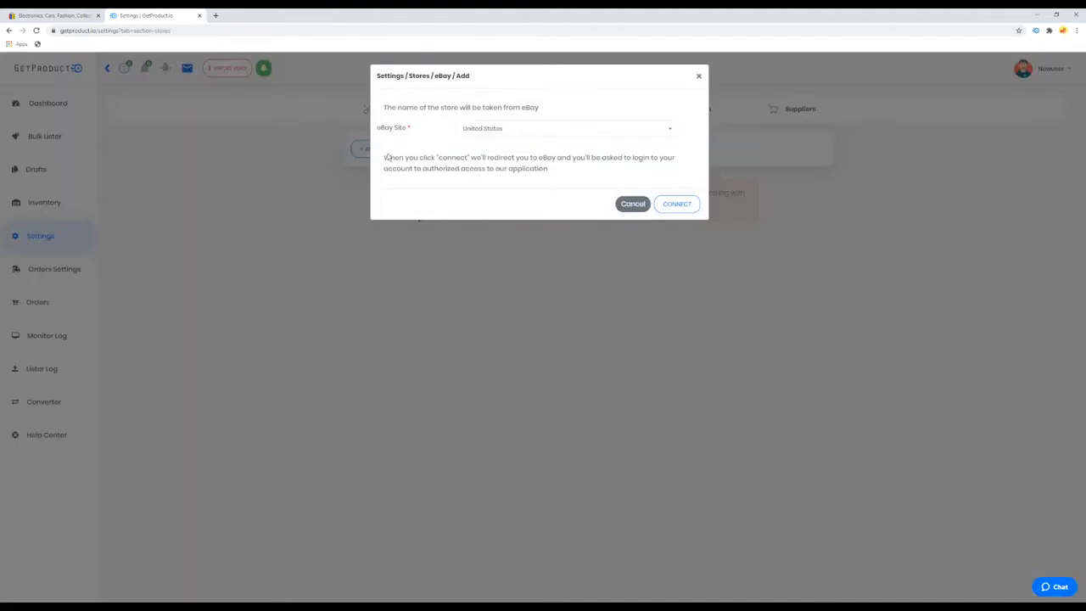
{"action": "left_click", "coordinate": [556, 132]}
{"action": "left_click", "coordinate": [545, 130]}
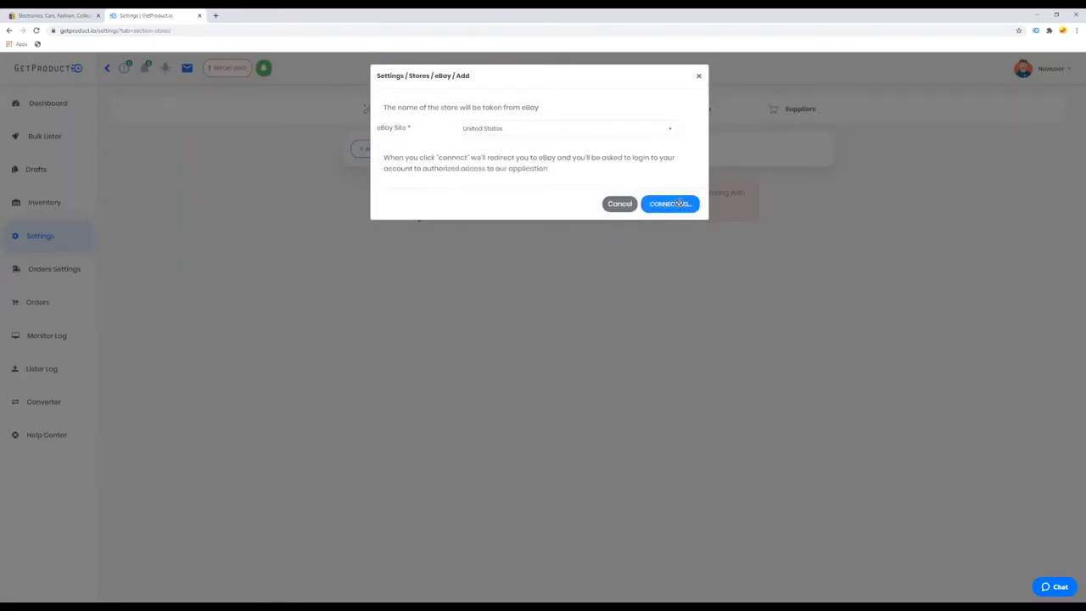
{"action": "left_click", "coordinate": [678, 204]}
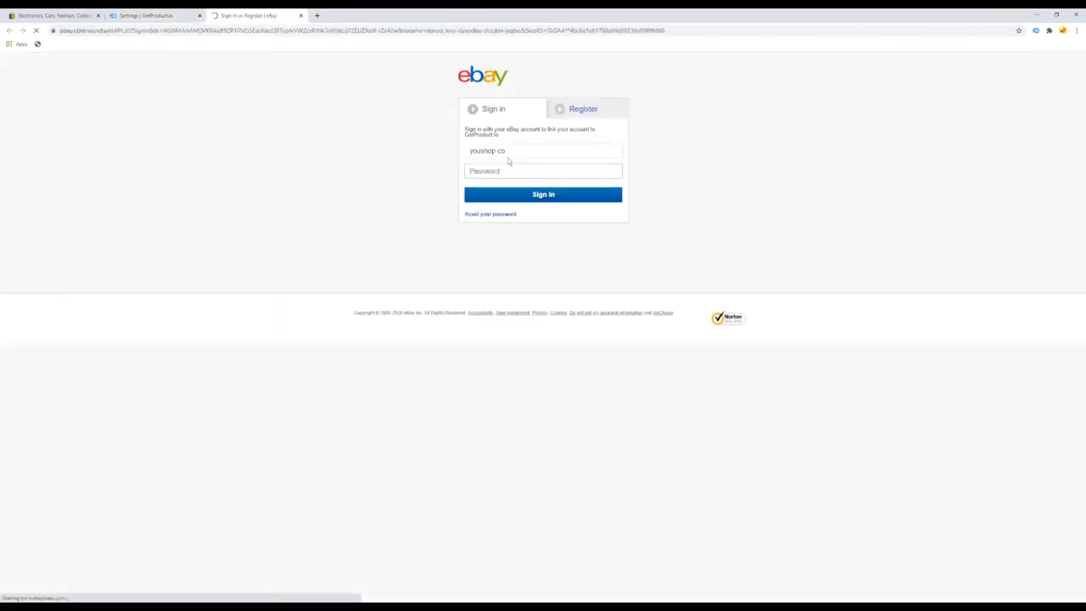
- Sign in to eBay with the account password, grant GetProduct.io access to the account and save the login
{"action": "left_click", "coordinate": [497, 172]}
{"action": "type", "text": "*"}
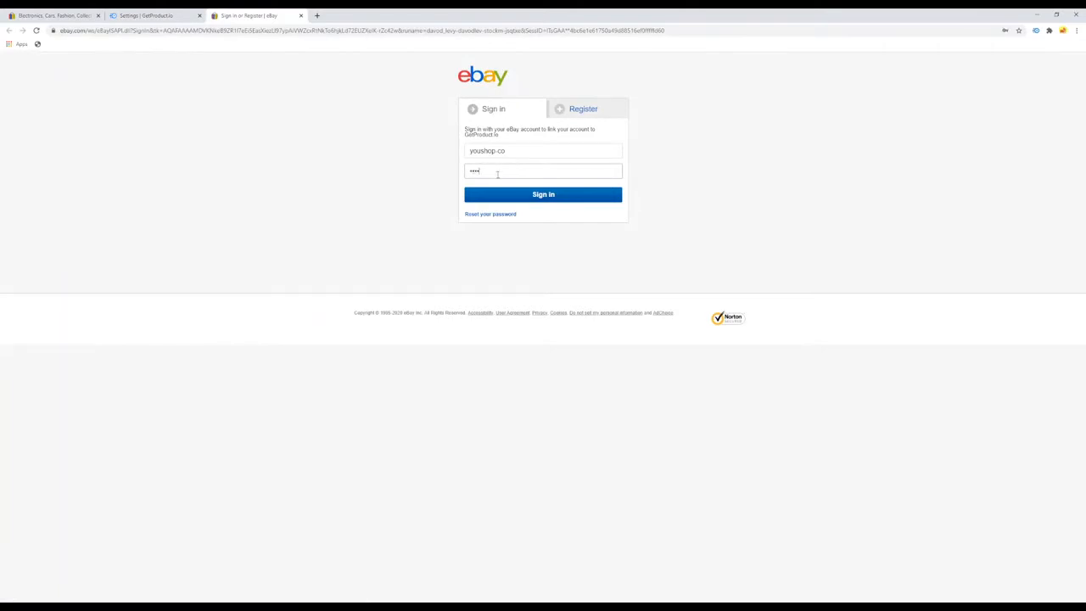
{"action": "left_click", "coordinate": [542, 195]}
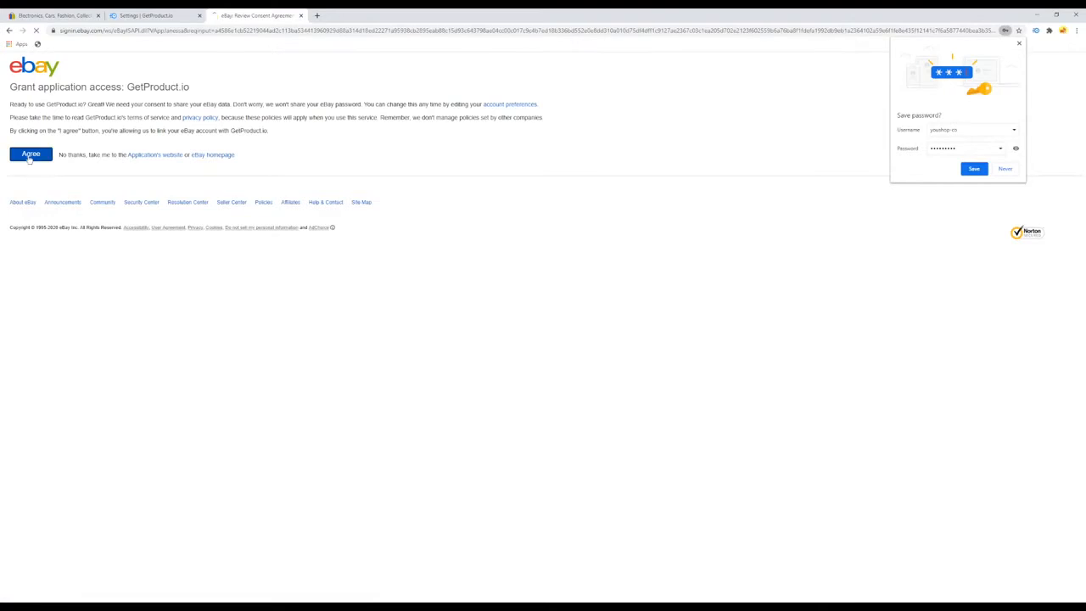
{"action": "left_click", "coordinate": [31, 154]}
{"action": "left_click", "coordinate": [974, 169]}
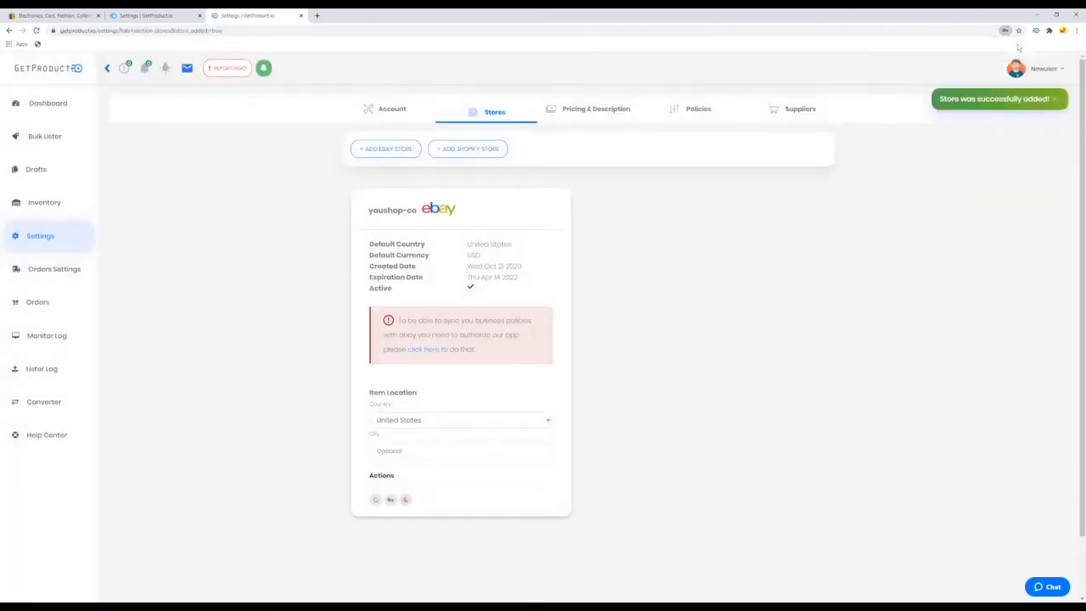
- Authorize GetProduct.io on eBay to sync the store's business policies and return to the store settings
{"action": "left_click", "coordinate": [430, 353]}
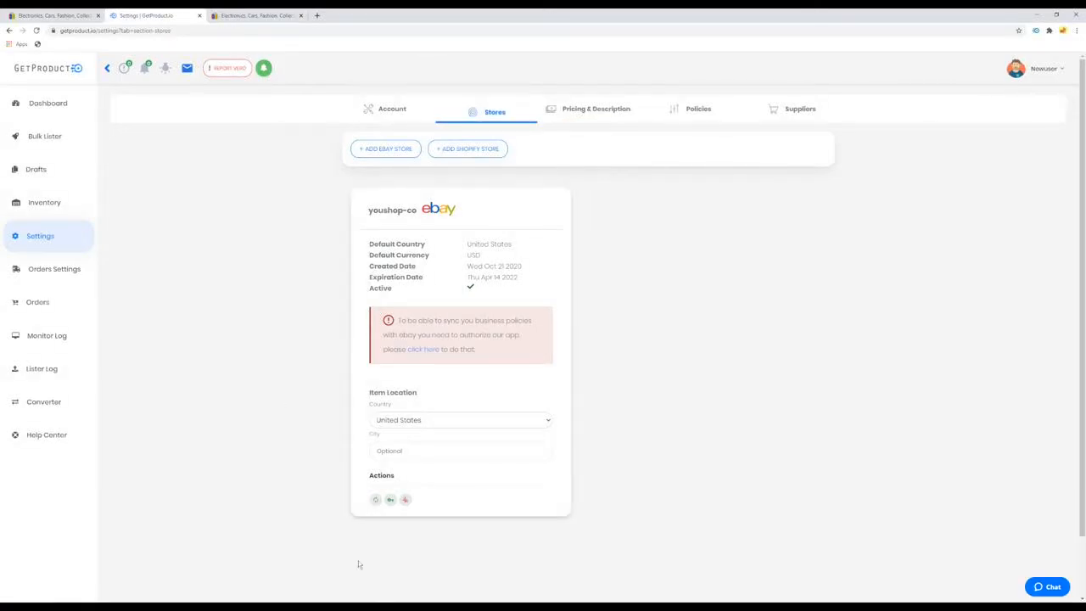
{"action": "left_click", "coordinate": [391, 501]}
{"action": "left_click", "coordinate": [34, 164]}
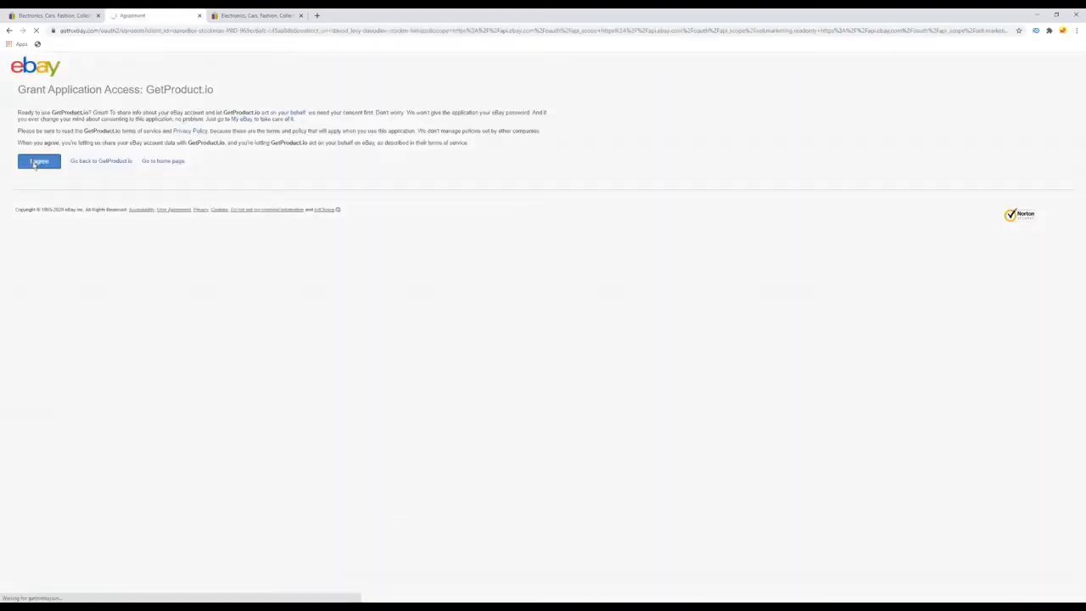
{"action": "left_click", "coordinate": [496, 109]}
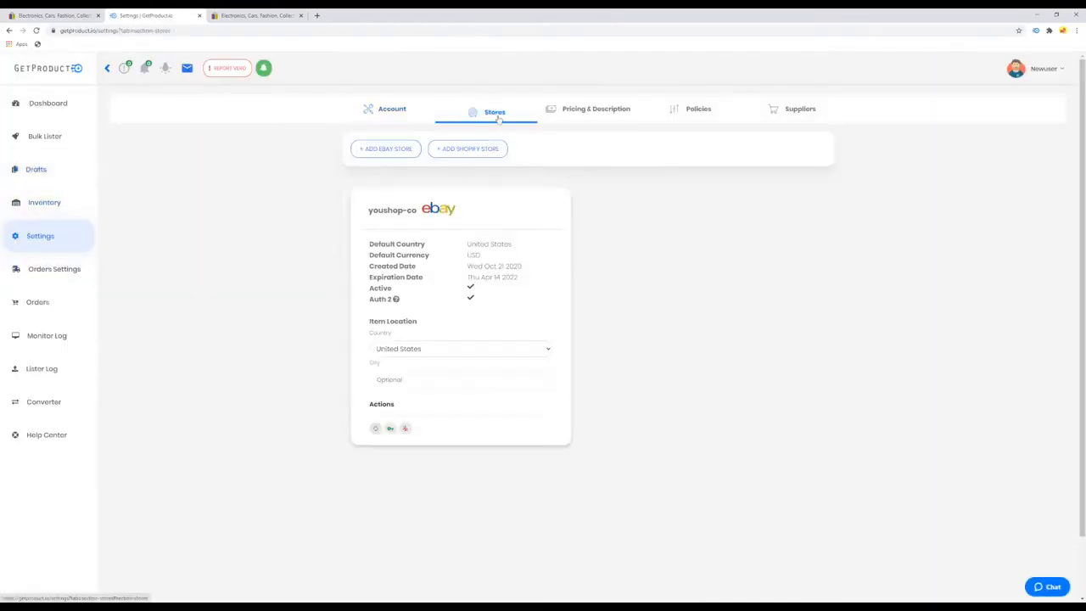
- Set the eBay store's item location to country France and city Rouen
{"action": "left_click", "coordinate": [415, 351]}
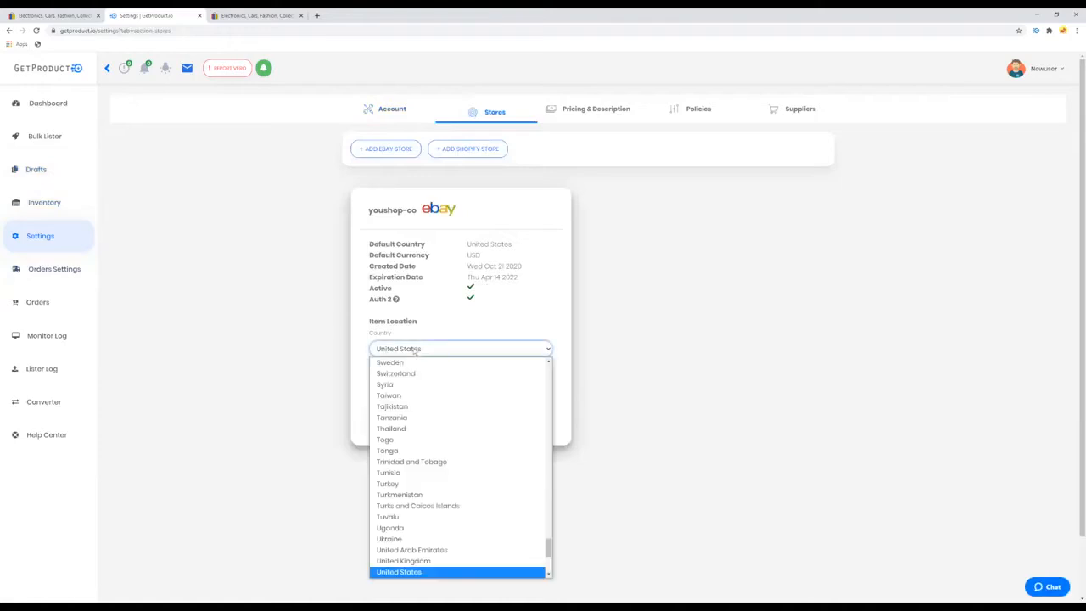
{"action": "type", "text": "fr"}
{"action": "left_click", "coordinate": [425, 396]}
{"action": "left_click", "coordinate": [431, 374]}
{"action": "type", "text": "Rouen"}
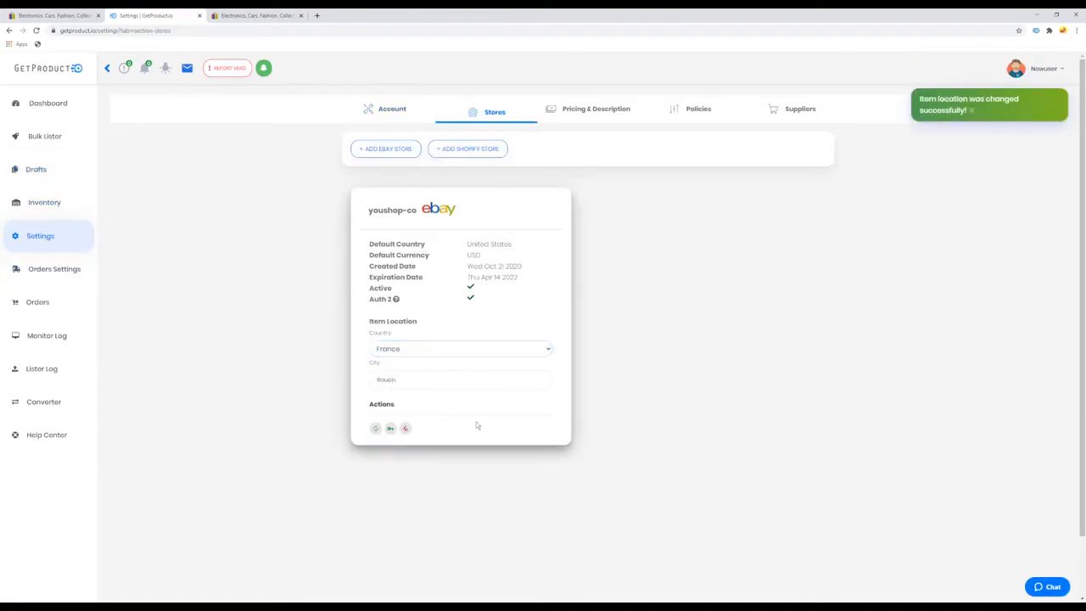
{"action": "scroll", "coordinate": [594, 476], "scroll_direction": "down", "scroll_amount": 1}
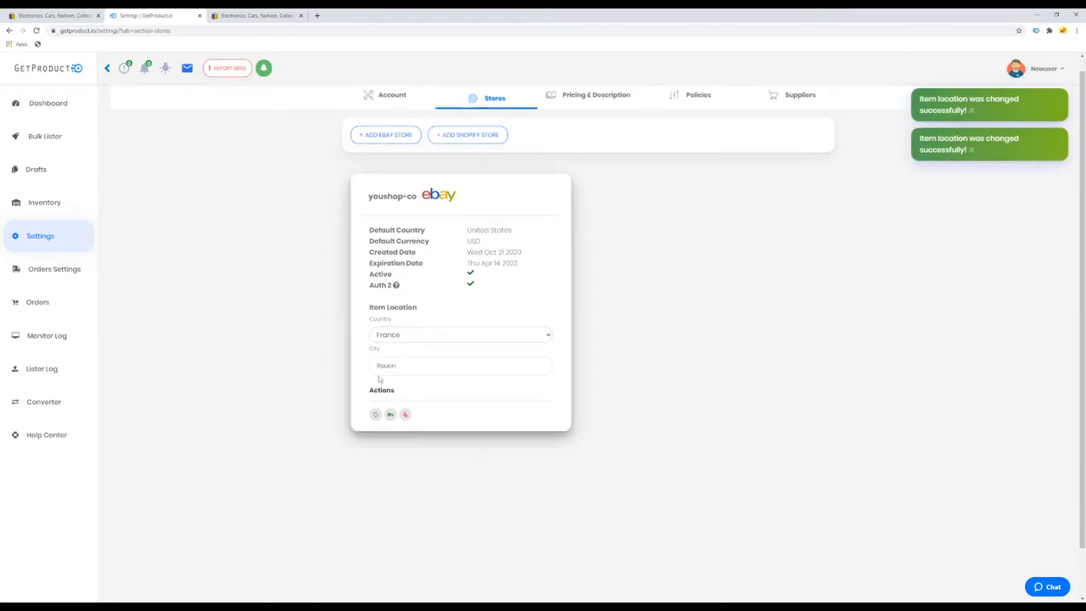
- Fill in a new pricing template from 0 to 15 with 18% fixed margin, 15% break-even and 0.25 $ break-even
{"action": "left_click", "coordinate": [609, 101]}
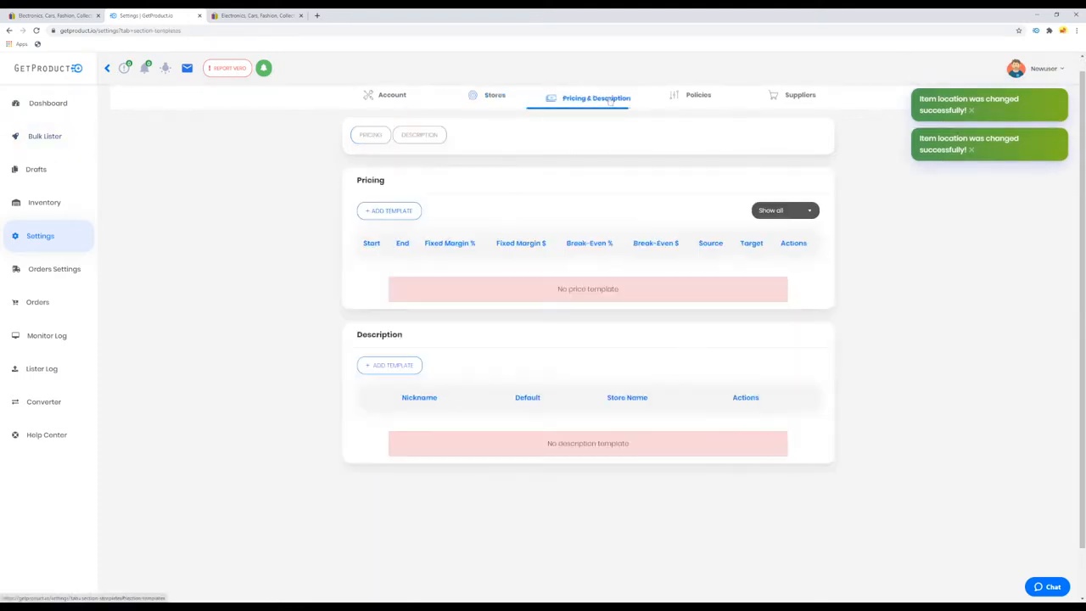
{"action": "left_click", "coordinate": [389, 211]}
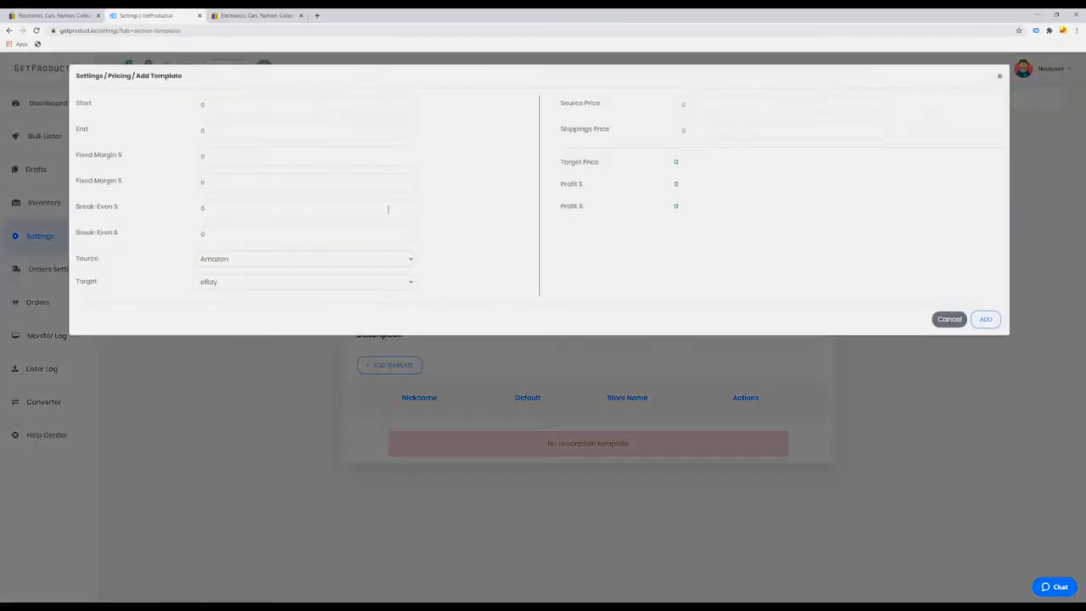
{"action": "left_click_drag", "start_coordinate": [215, 107], "coordinate": [146, 130]}
{"action": "type", "text": "16"}
{"action": "left_click_drag", "start_coordinate": [243, 167], "coordinate": [171, 159]}
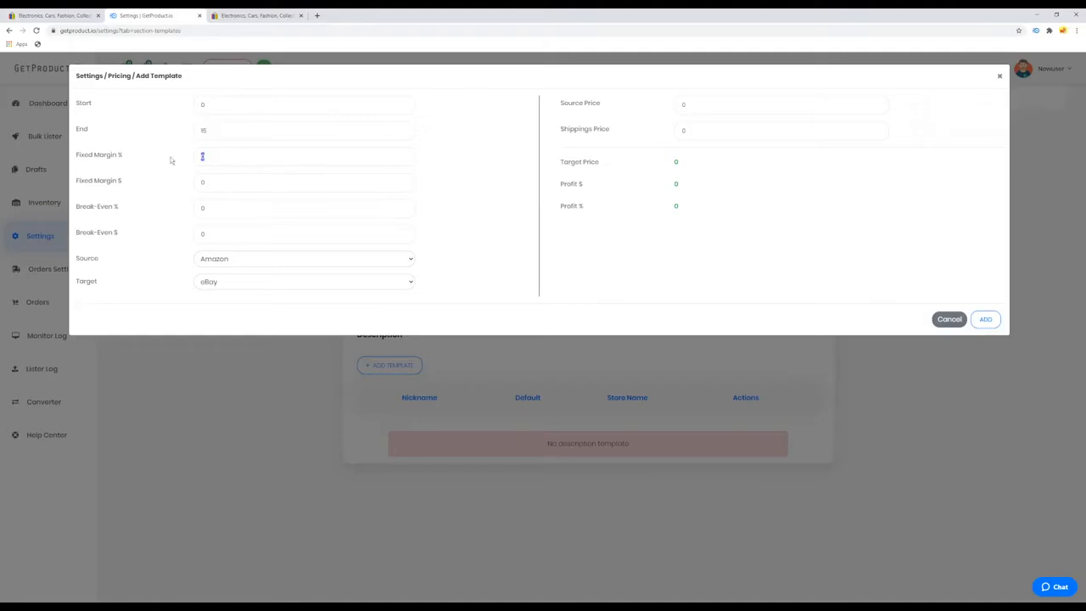
{"action": "type", "text": "18"}
{"action": "key", "text": "Tab"}
{"action": "type", "text": "0.25"}
- Keep Amazon as source and eBay as target, and add the pricing template
{"action": "left_click", "coordinate": [234, 264]}
{"action": "left_click", "coordinate": [209, 289]}
{"action": "left_click", "coordinate": [243, 262]}
{"action": "left_click", "coordinate": [239, 280]}
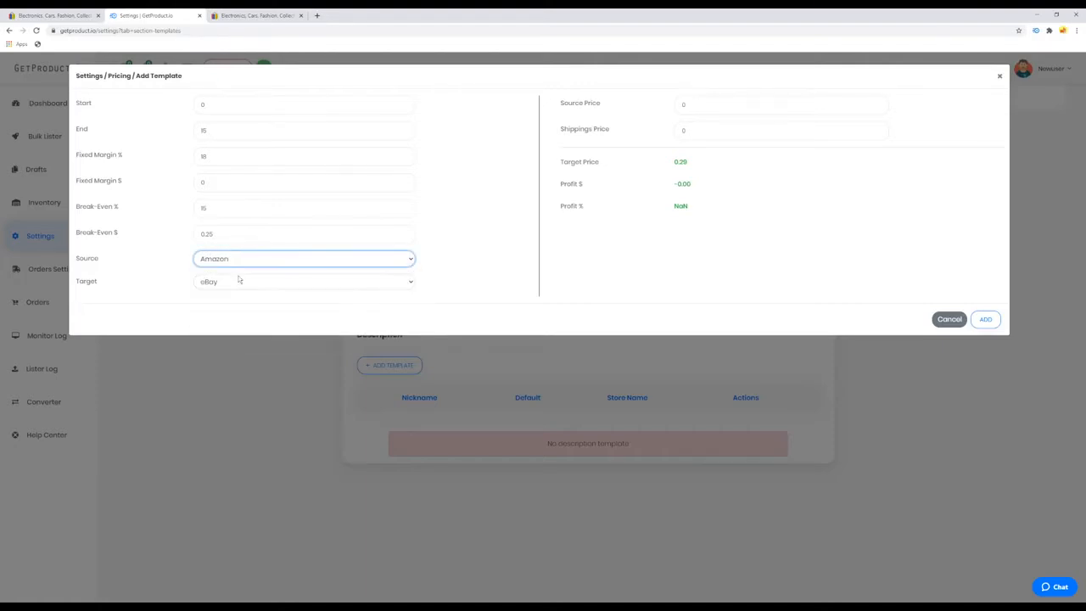
{"action": "left_click", "coordinate": [990, 320]}
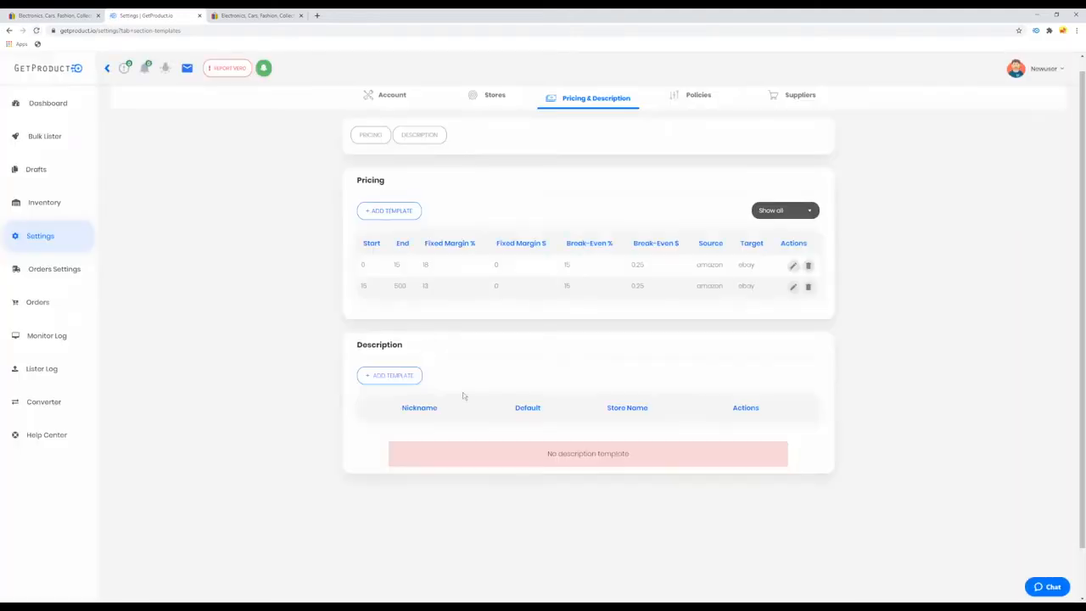
- Start a new description template with the nickname Halloween
{"action": "scroll", "coordinate": [463, 392], "scroll_direction": "down", "scroll_amount": 1}
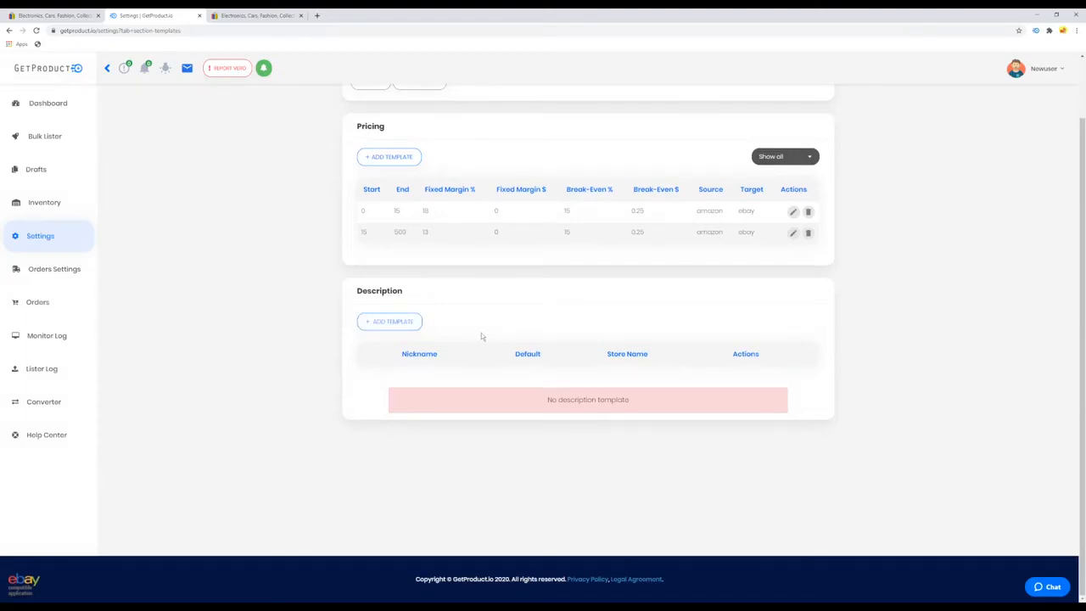
{"action": "left_click", "coordinate": [400, 325]}
{"action": "key", "text": "BackSpace"}
{"action": "type", "text": "lloween"}
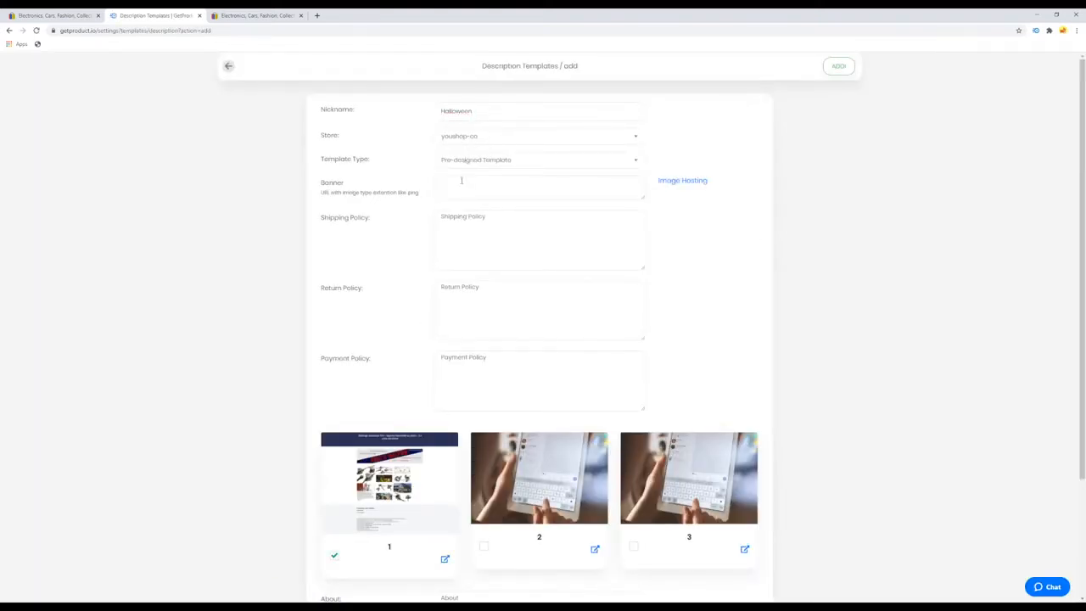
- Look at the image hosting site linked beside the banner field in a separate tab, and return to the template form
{"action": "right_click", "coordinate": [689, 184]}
{"action": "left_click", "coordinate": [720, 188]}
{"action": "left_click", "coordinate": [352, 15]}
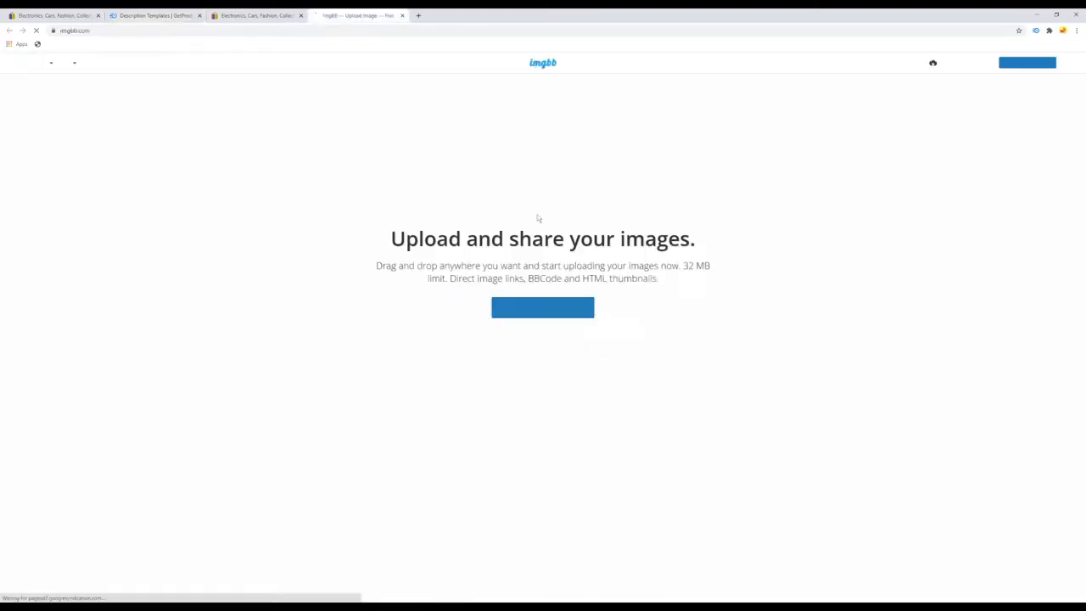
{"action": "left_click", "coordinate": [153, 15]}
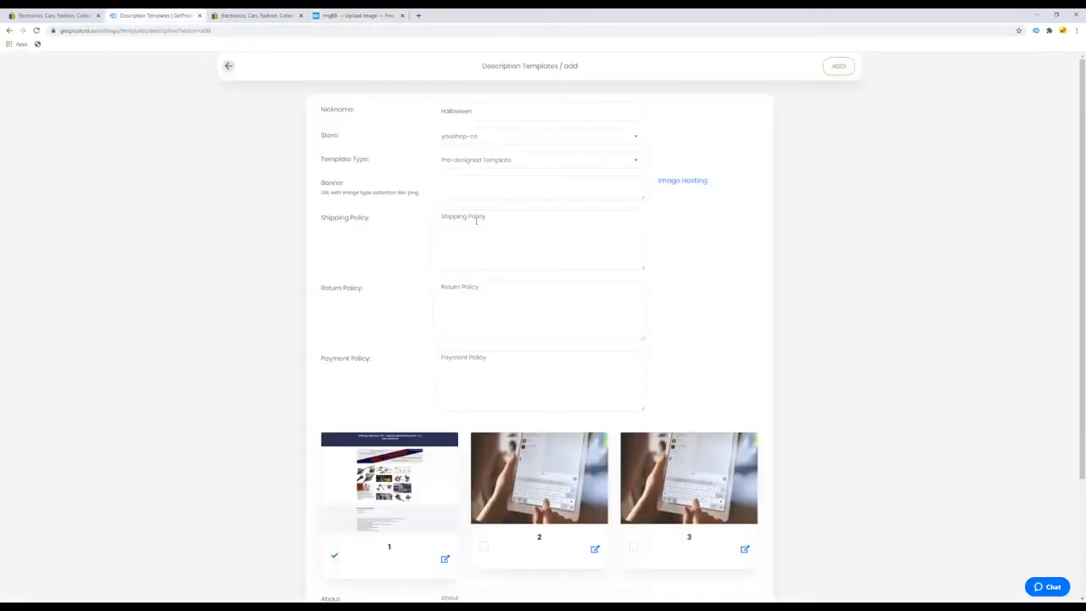
- Enter the shipping policy "nous envoyons nos produits sous 3 jours" and return policy "nous acceptons les retours sous 30 jours gratuitement"
{"action": "type", "text": "nous envoyons nos produits"}
{"action": "left_click", "coordinate": [508, 296]}
{"action": "type", "text": "avec"}
{"action": "key", "text": "BackSpace"}
{"action": "key", "text": "BackSpace"}
{"action": "key", "text": "BackSpace"}
{"action": "key", "text": "BackSpace"}
{"action": "type", "text": "nous acceptons les retours sous 30 jours gratuitement"}
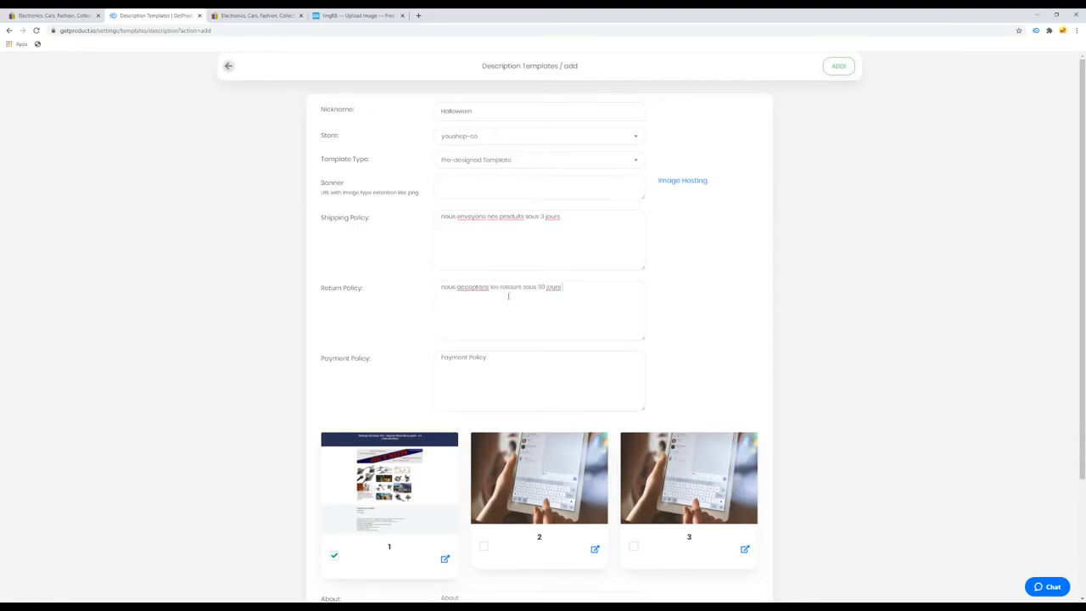
- Enter the payment policy "Paypal uniquement!" and the about text "nous sommes une boutique eBay..."
{"action": "scroll", "coordinate": [445, 361], "scroll_direction": "down", "scroll_amount": 1}
{"action": "left_click", "coordinate": [453, 357]}
{"action": "type", "text": "Paypal uniquement!"}
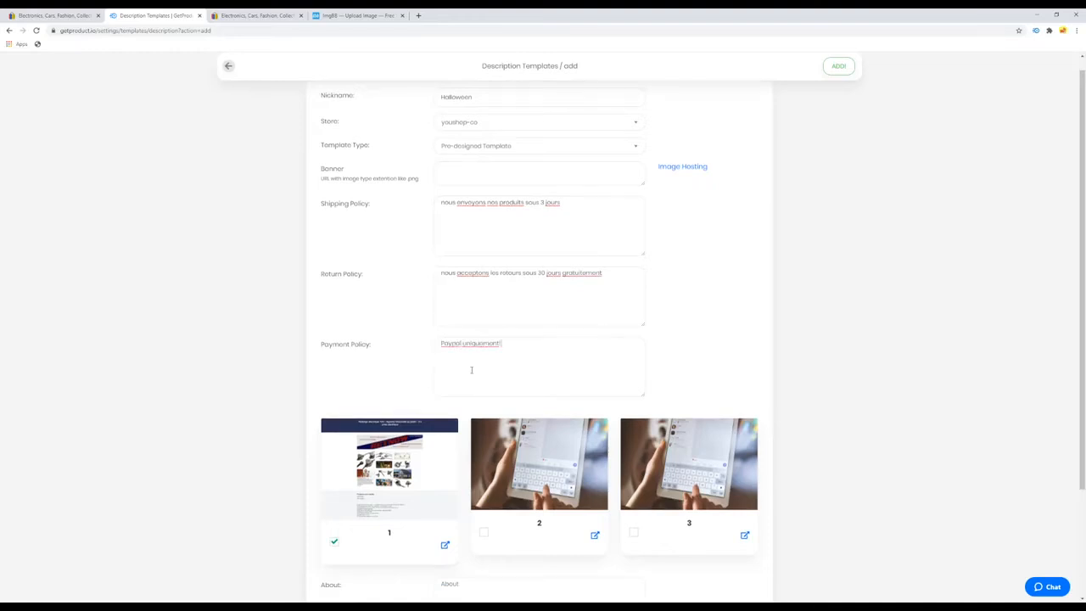
{"action": "scroll", "coordinate": [503, 466], "scroll_direction": "down", "scroll_amount": 2}
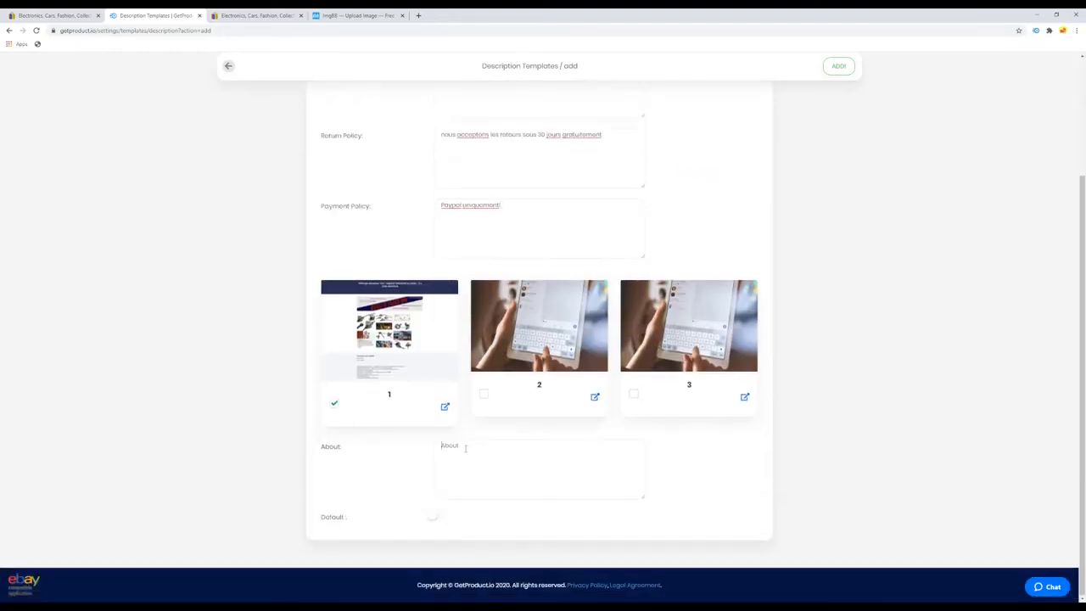
{"action": "type", "text": "nous sommes"}
- Make the description template the default, save it and return to the pricing and description settings
{"action": "left_click", "coordinate": [426, 518]}
{"action": "left_click", "coordinate": [839, 66]}
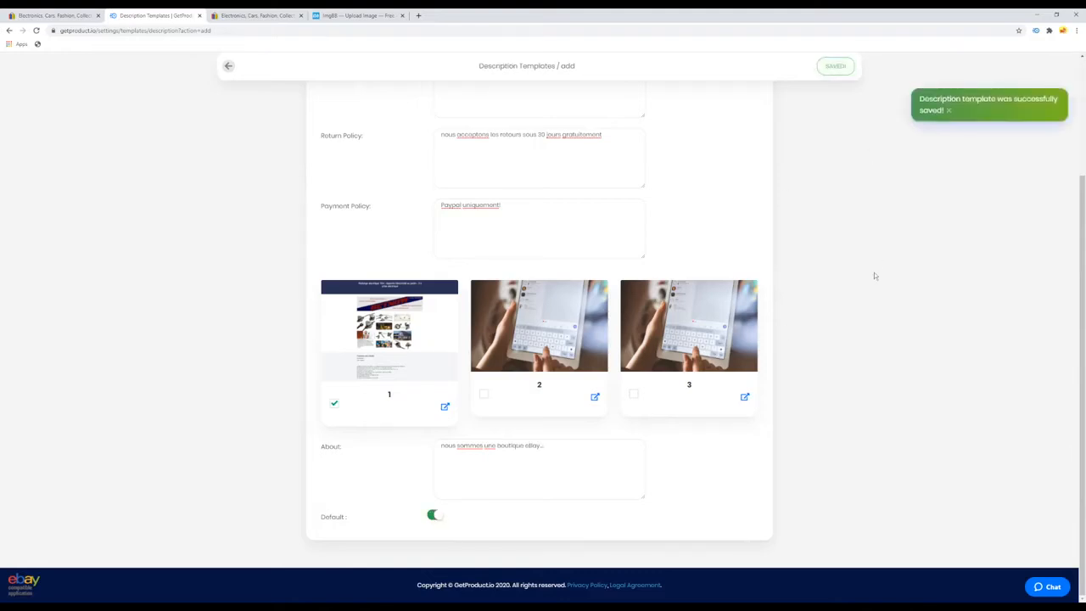
{"action": "scroll", "coordinate": [874, 276], "scroll_direction": "up", "scroll_amount": 2}
{"action": "left_click", "coordinate": [228, 66]}
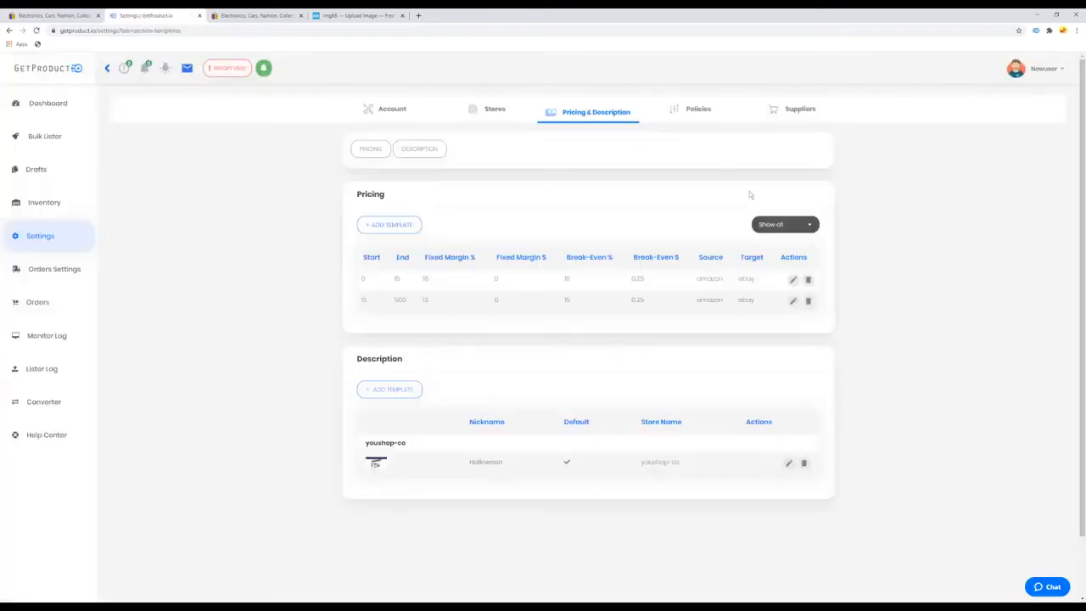
- Sync the shipping policies of the youshop-co store for the United States eBay site
{"action": "left_click", "coordinate": [693, 115]}
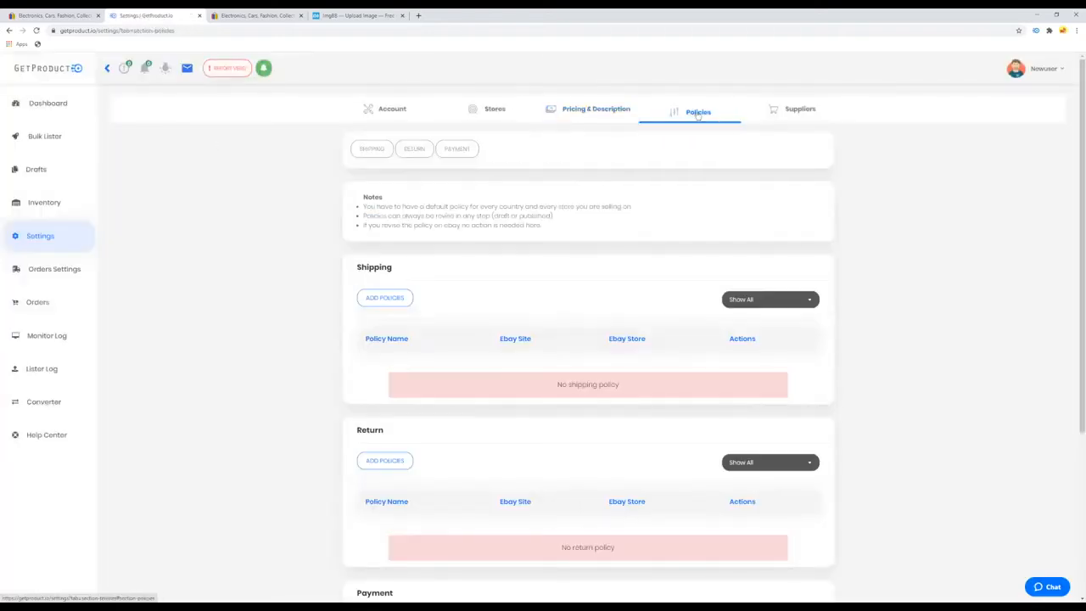
{"action": "scroll", "coordinate": [441, 456], "scroll_direction": "down", "scroll_amount": 1}
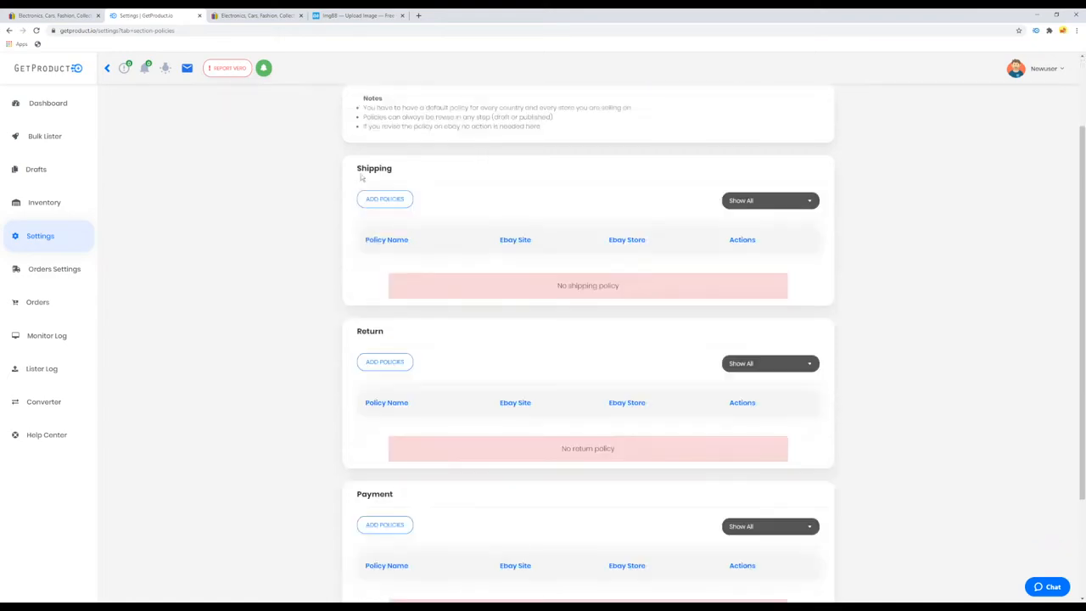
{"action": "scroll", "coordinate": [595, 384], "scroll_direction": "up", "scroll_amount": 1}
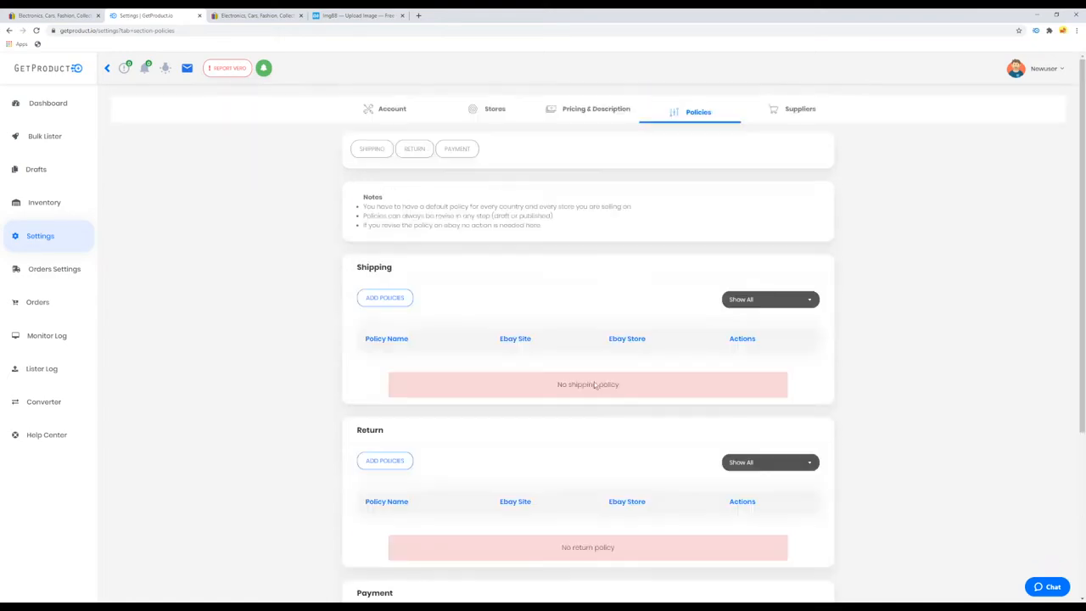
{"action": "left_click", "coordinate": [383, 298]}
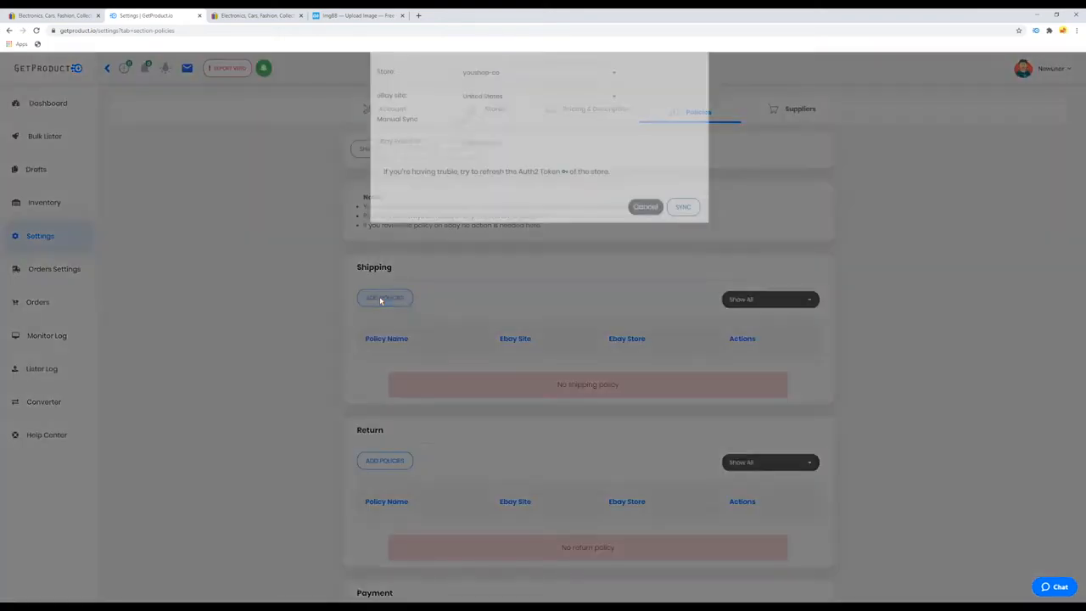
{"action": "left_click", "coordinate": [482, 133]}
{"action": "left_click", "coordinate": [482, 163]}
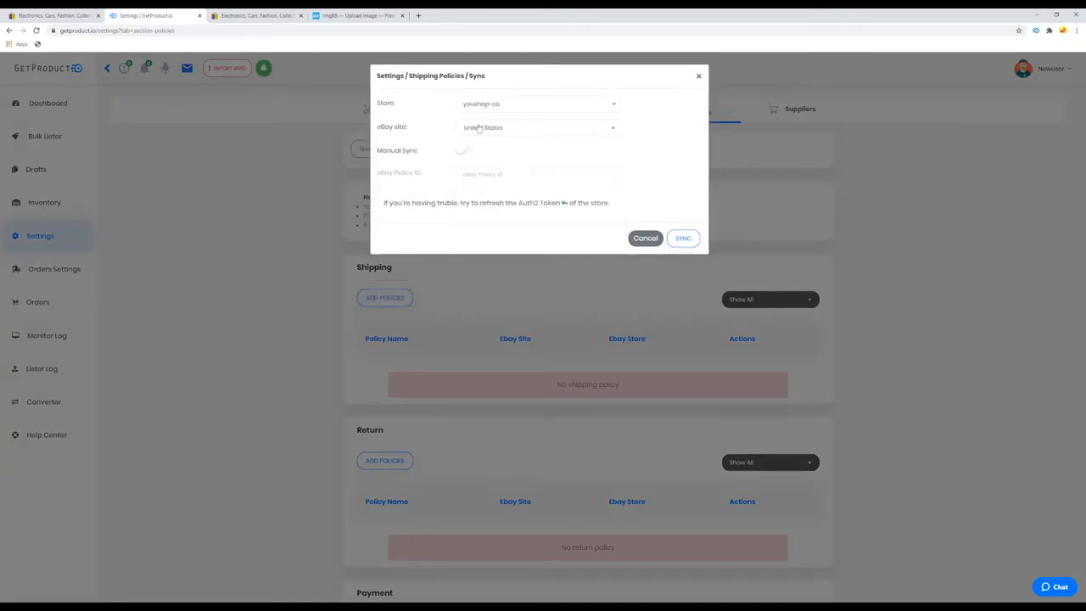
{"action": "left_click", "coordinate": [685, 239]}
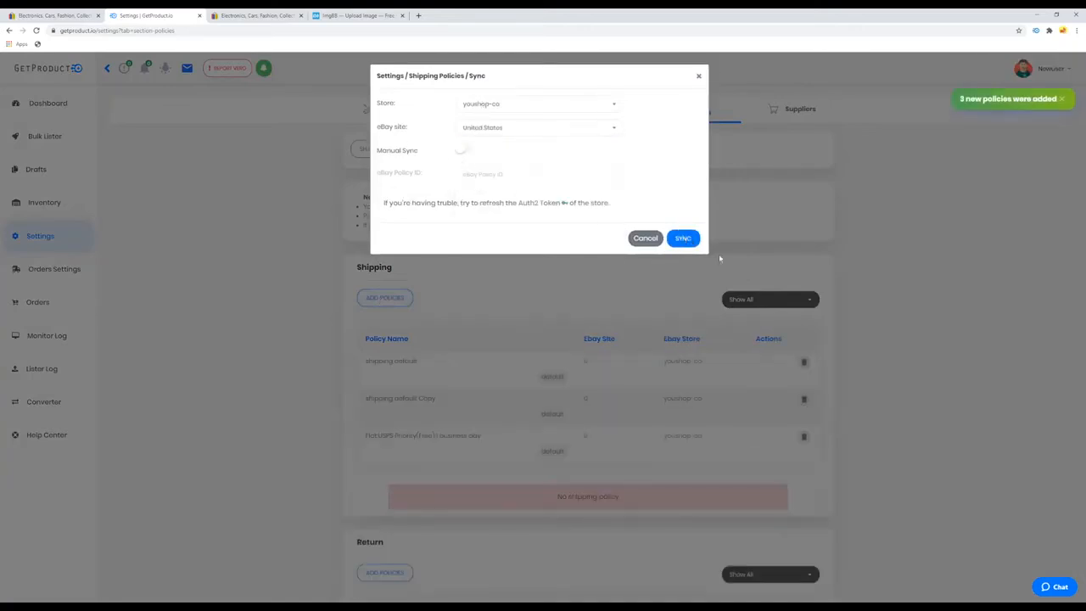
{"action": "left_click", "coordinate": [646, 237]}
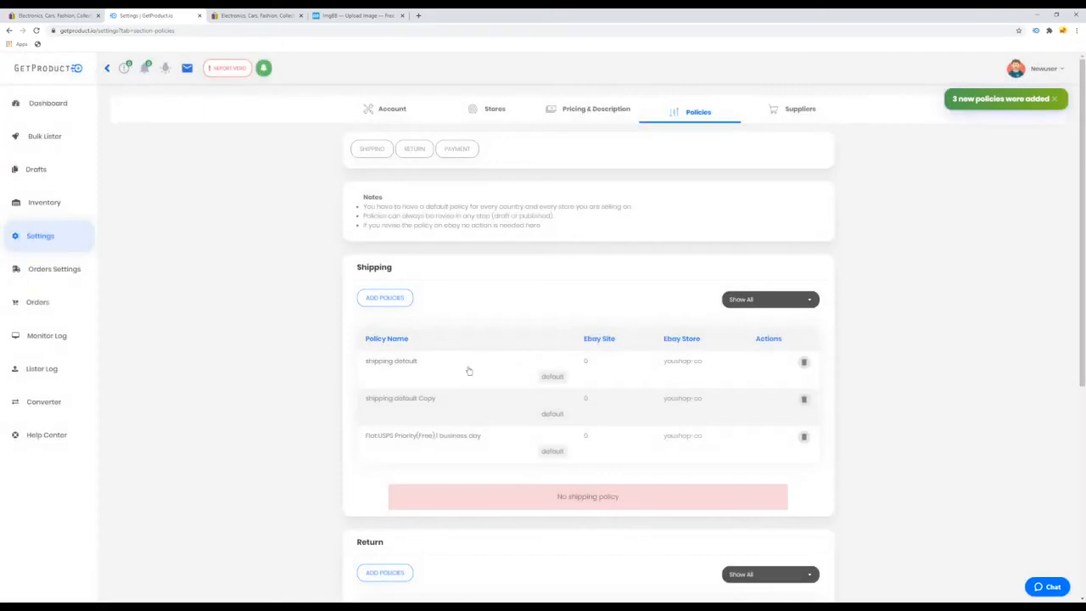
- Set the "shipping default" policy as the default shipping policy
{"action": "left_click", "coordinate": [553, 378]}
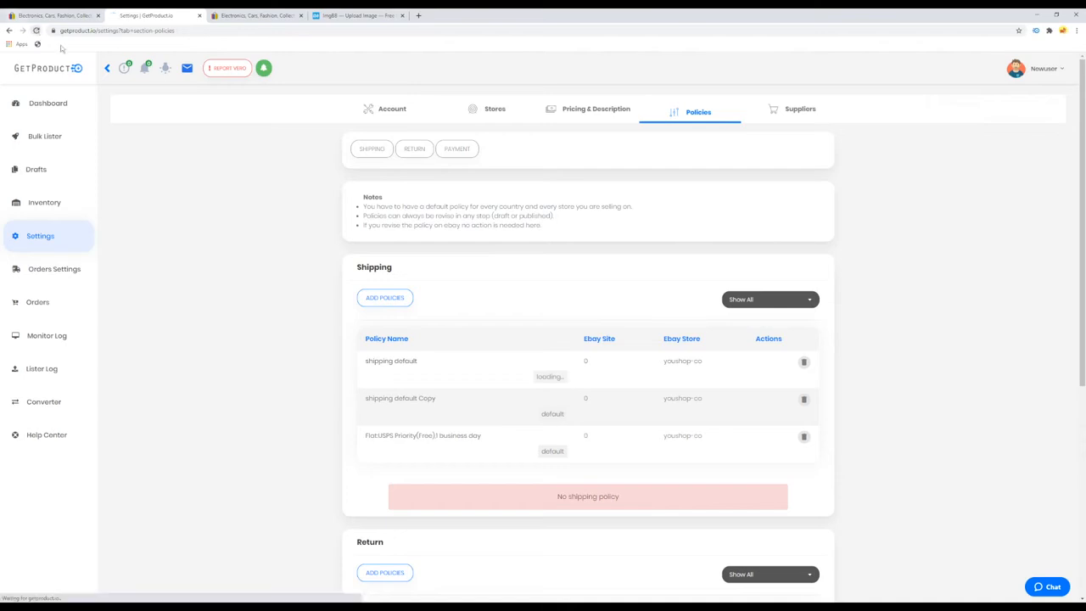
- Sync the return policies of the youshop-co store for the United States and make "Returns default" the default policy
{"action": "scroll", "coordinate": [868, 402], "scroll_direction": "down", "scroll_amount": 3}
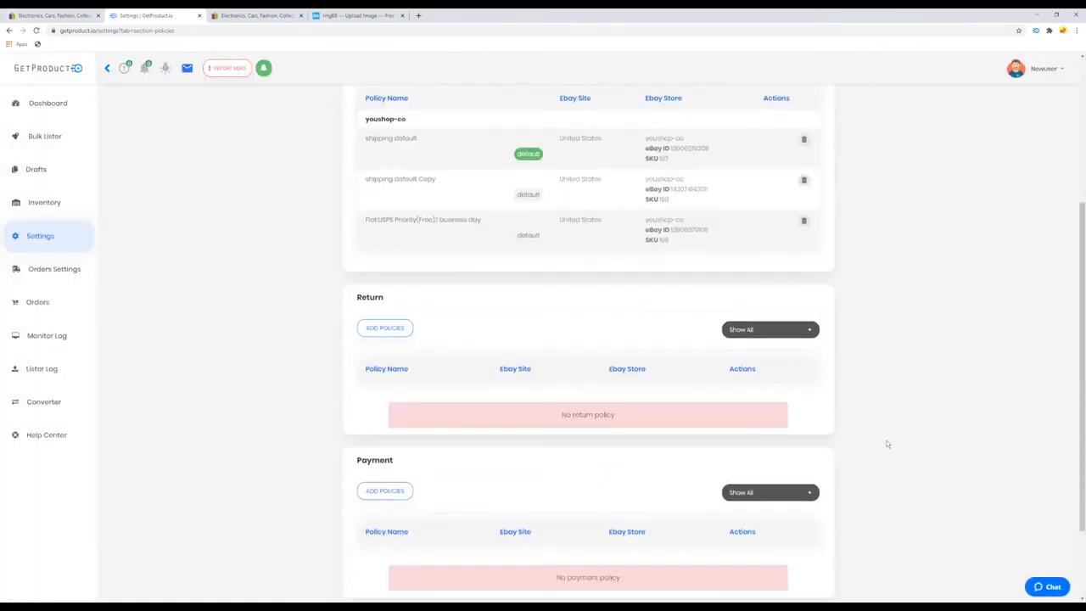
{"action": "left_click", "coordinate": [384, 328]}
{"action": "left_click", "coordinate": [684, 239]}
{"action": "left_click", "coordinate": [645, 238]}
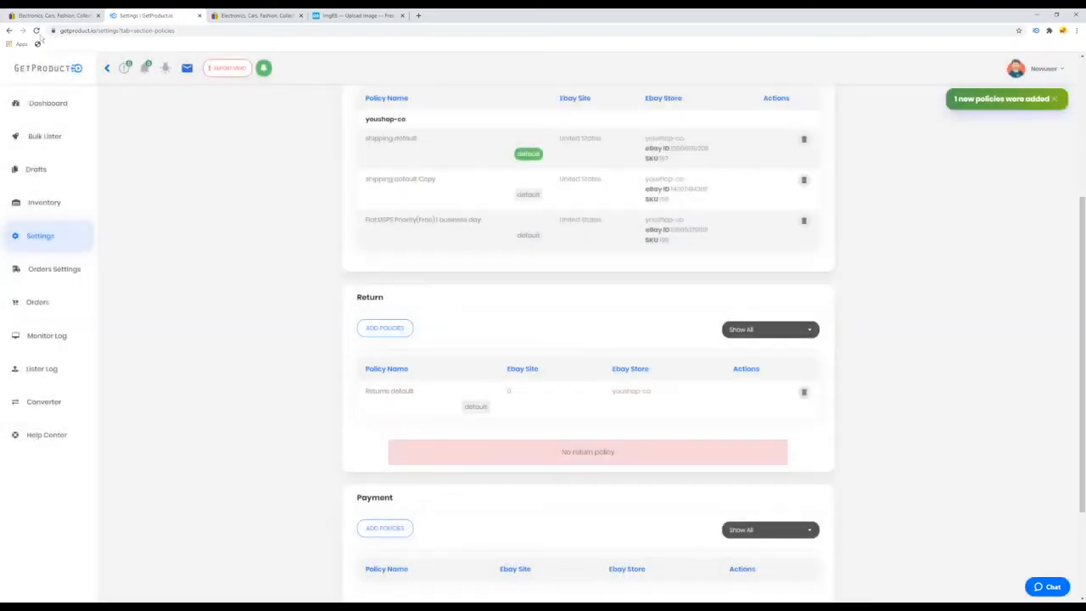
{"action": "left_click", "coordinate": [457, 430]}
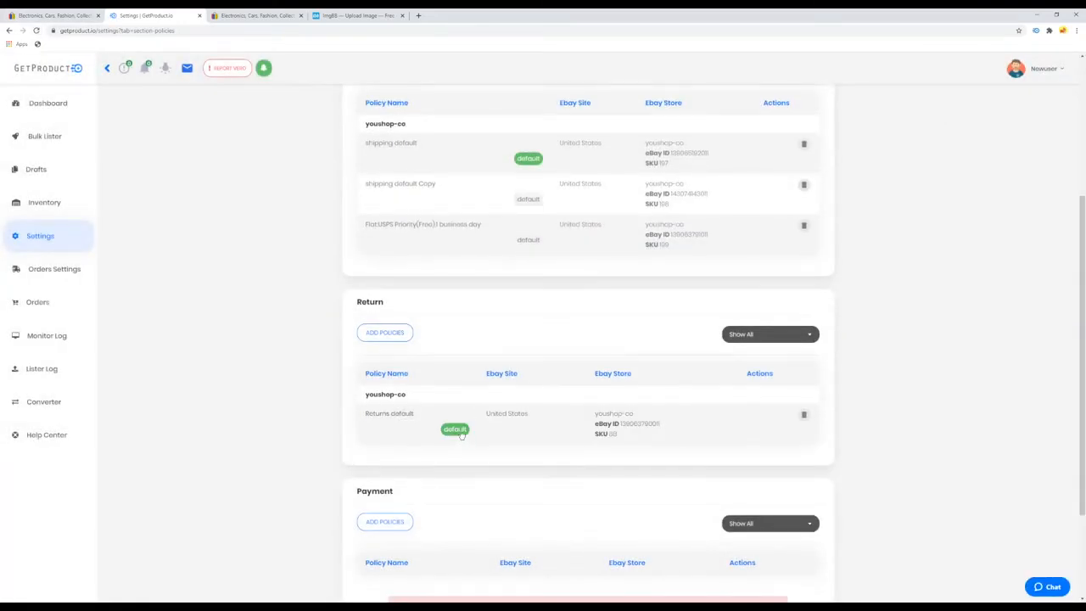
- Sync the payment policies of the youshop-co store for the United States and make "payment default" the default policy
{"action": "scroll", "coordinate": [521, 489], "scroll_direction": "down", "scroll_amount": 1}
{"action": "scroll", "coordinate": [521, 490], "scroll_direction": "down", "scroll_amount": 2}
{"action": "left_click", "coordinate": [385, 383]}
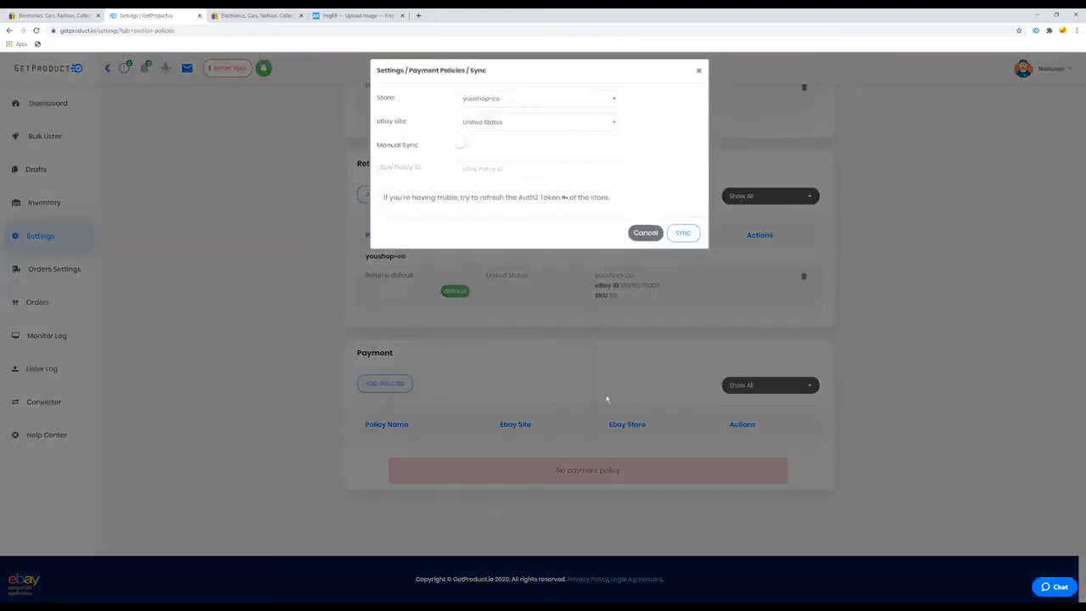
{"action": "left_click", "coordinate": [689, 238]}
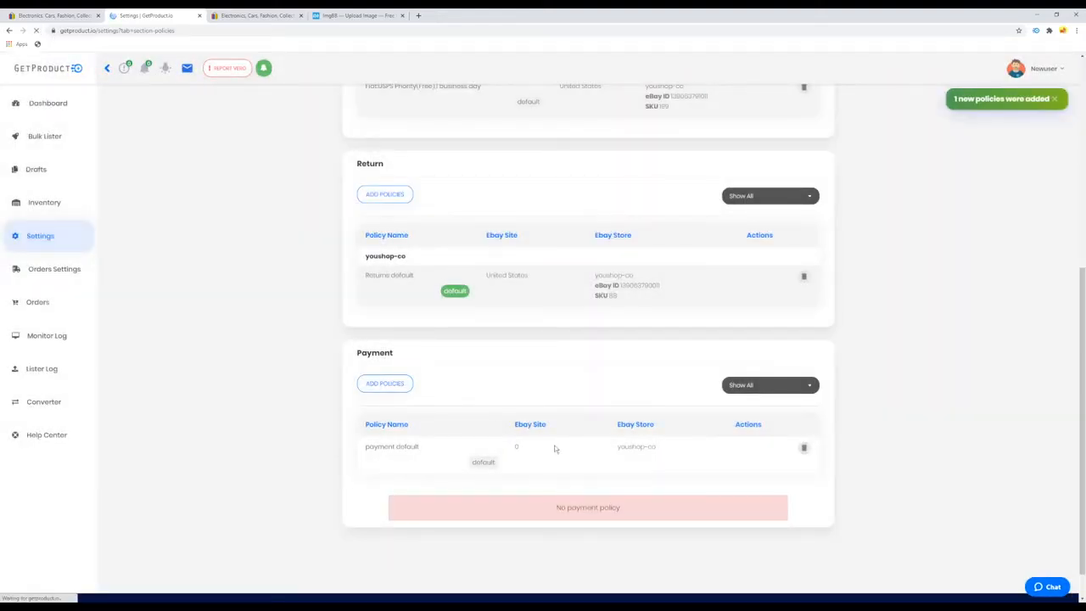
{"action": "left_click", "coordinate": [460, 481]}
- Open the supplier settings and limit the general maximum upload variations to 5
{"action": "scroll", "coordinate": [728, 257], "scroll_direction": "up", "scroll_amount": 5}
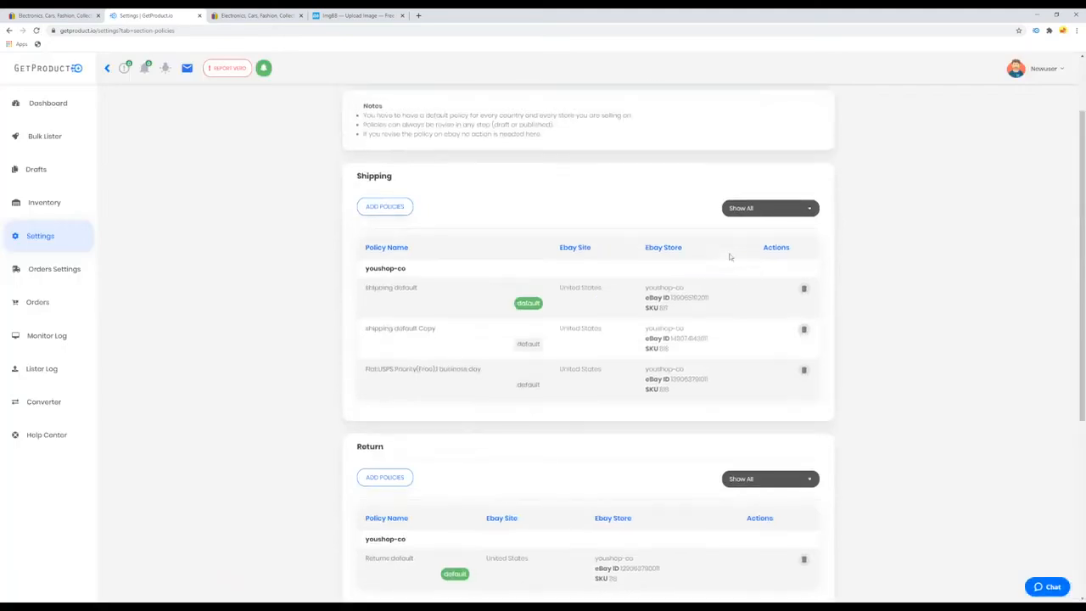
{"action": "left_click", "coordinate": [799, 111]}
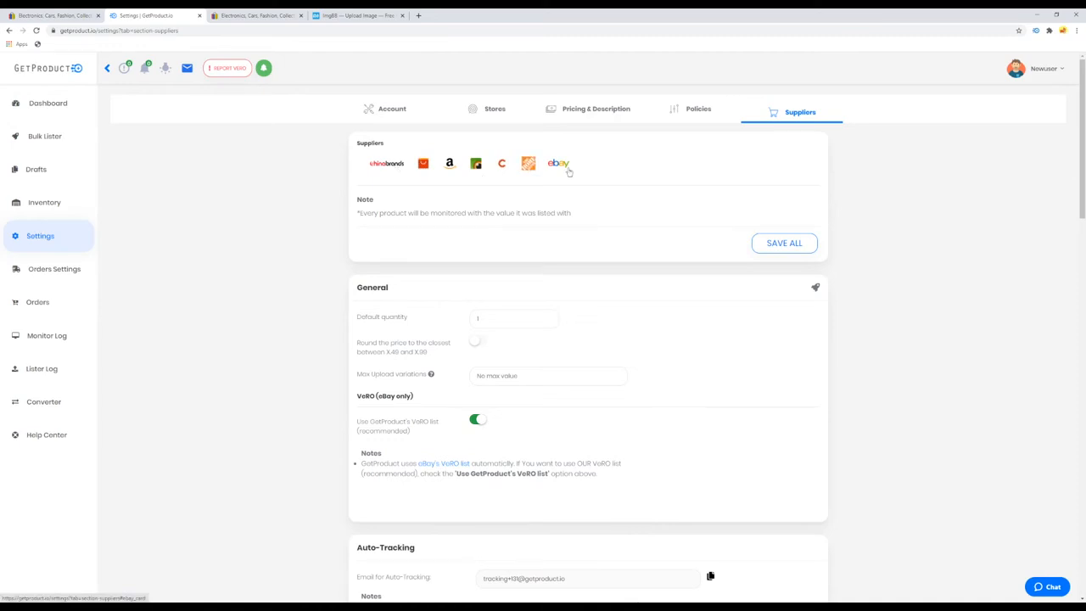
{"action": "scroll", "coordinate": [740, 393], "scroll_direction": "down", "scroll_amount": 1}
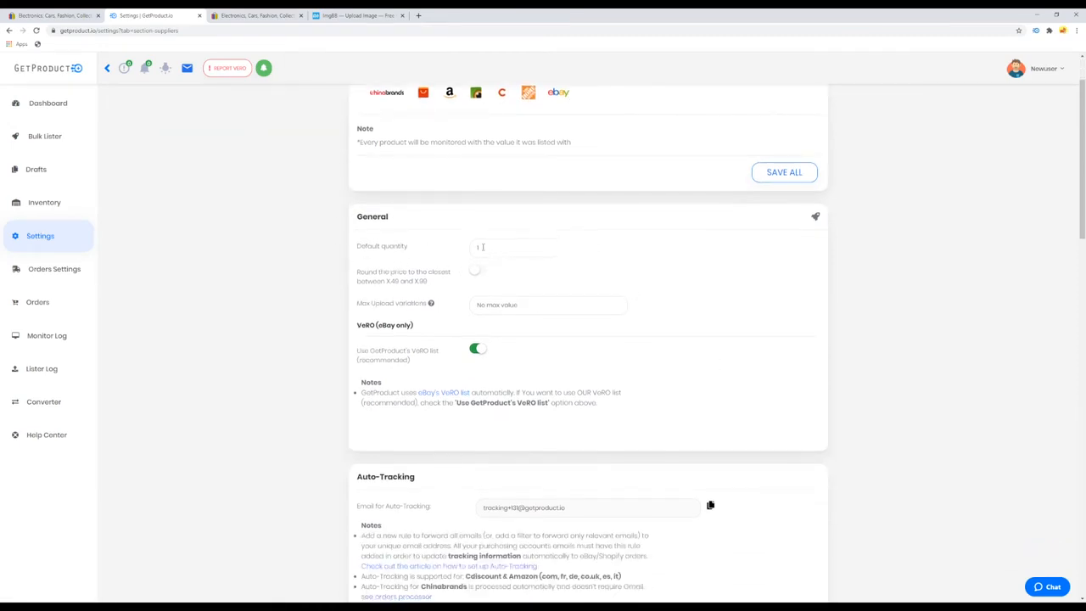
{"action": "left_click_drag", "start_coordinate": [483, 248], "coordinate": [449, 249]}
{"action": "left_click", "coordinate": [508, 306]}
{"action": "type", "text": "5"}
- Set the minimum number of times an item was sold to 50 for eBay as source
{"action": "scroll", "coordinate": [413, 417], "scroll_direction": "down", "scroll_amount": 1}
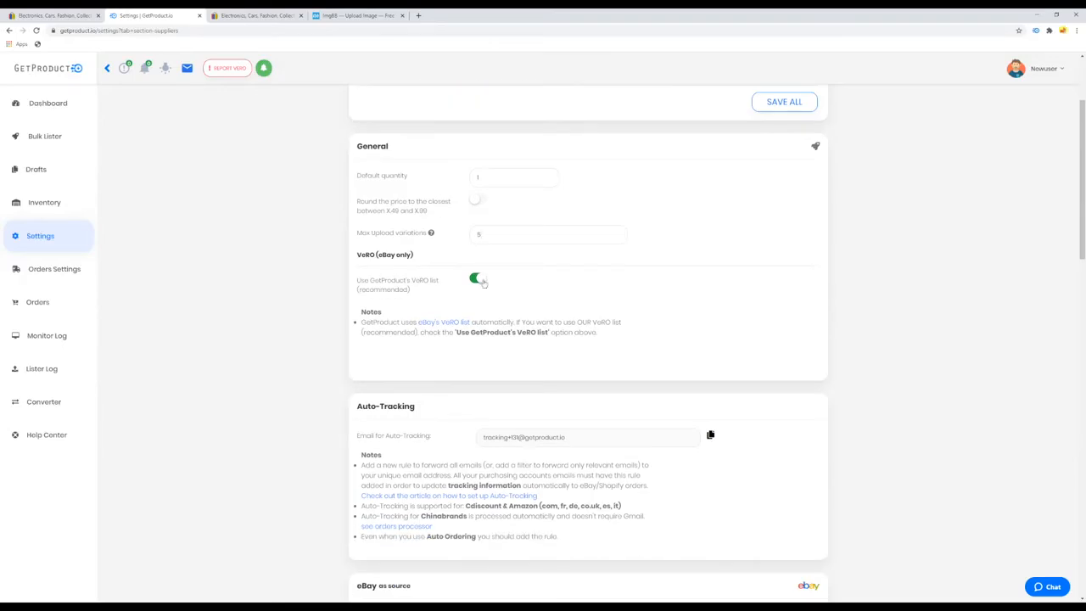
{"action": "scroll", "coordinate": [528, 417], "scroll_direction": "down", "scroll_amount": 2}
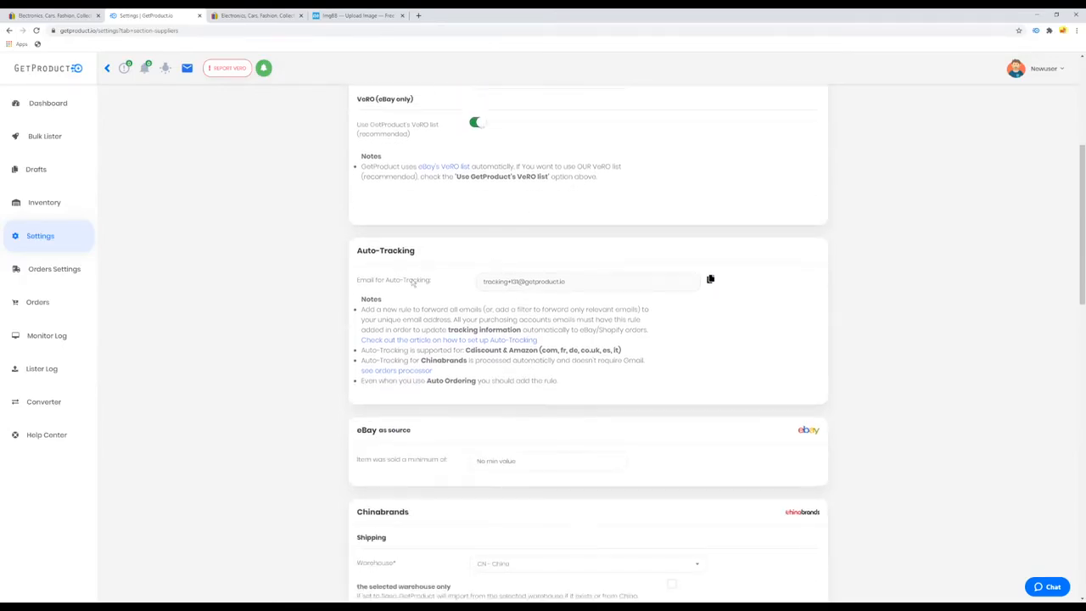
{"action": "scroll", "coordinate": [540, 405], "scroll_direction": "down", "scroll_amount": 3}
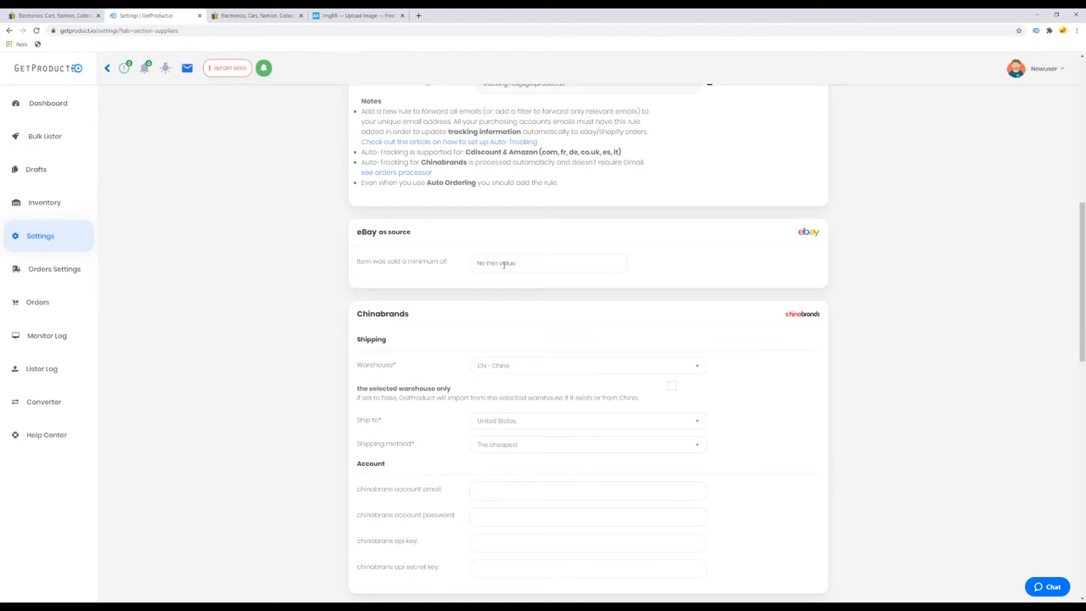
{"action": "left_click", "coordinate": [504, 265]}
{"action": "type", "text": "50"}
- Set the Aliexpress destination to France, the language to English and the shipping method to AliExpress Standard Shipping
{"action": "scroll", "coordinate": [635, 408], "scroll_direction": "down", "scroll_amount": 5}
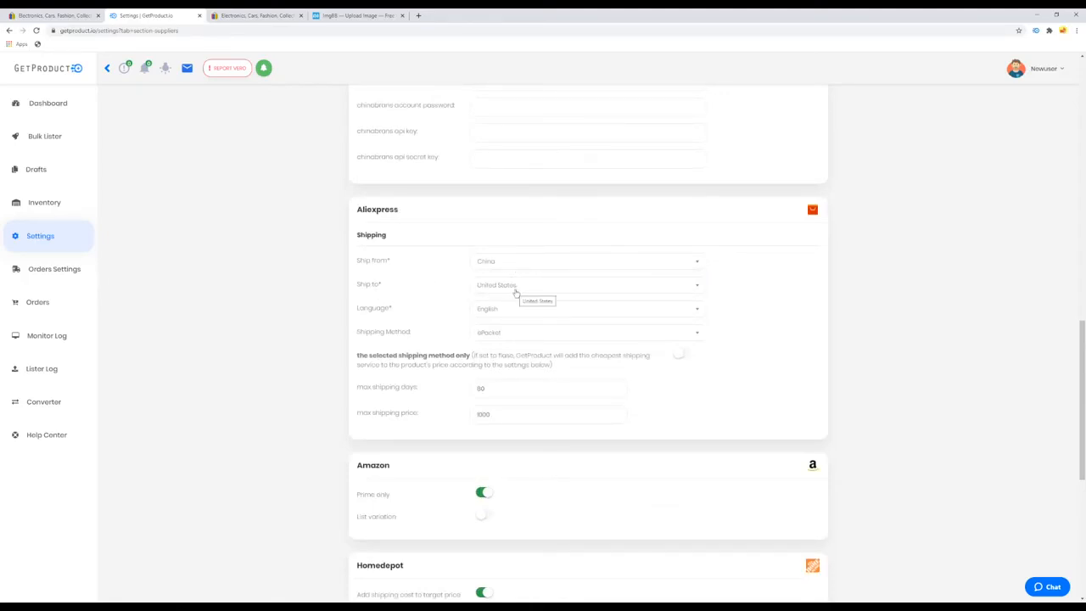
{"action": "left_click", "coordinate": [507, 315]}
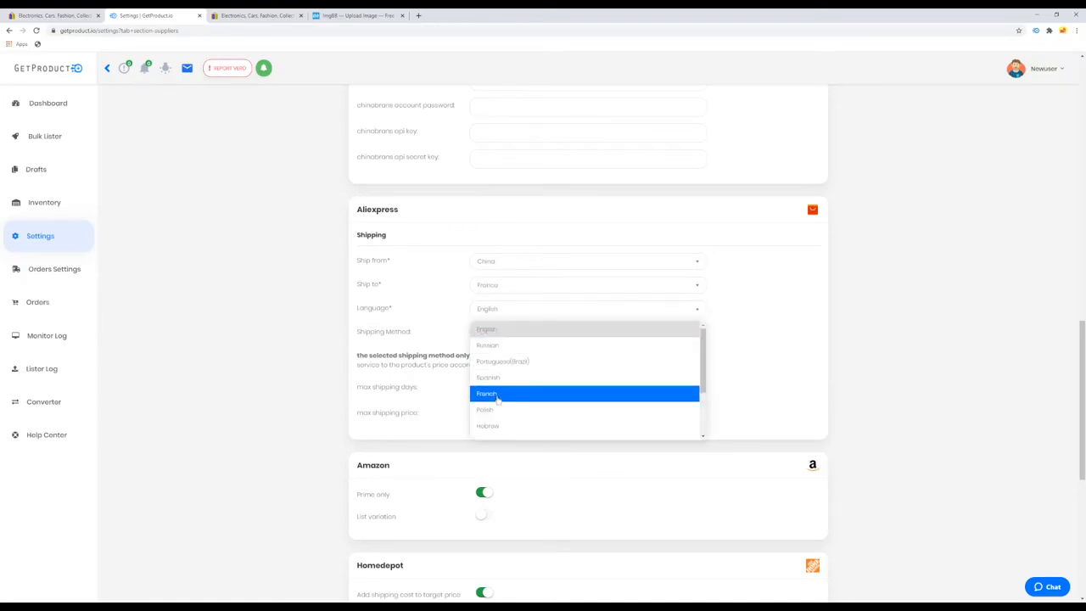
{"action": "left_click", "coordinate": [482, 329]}
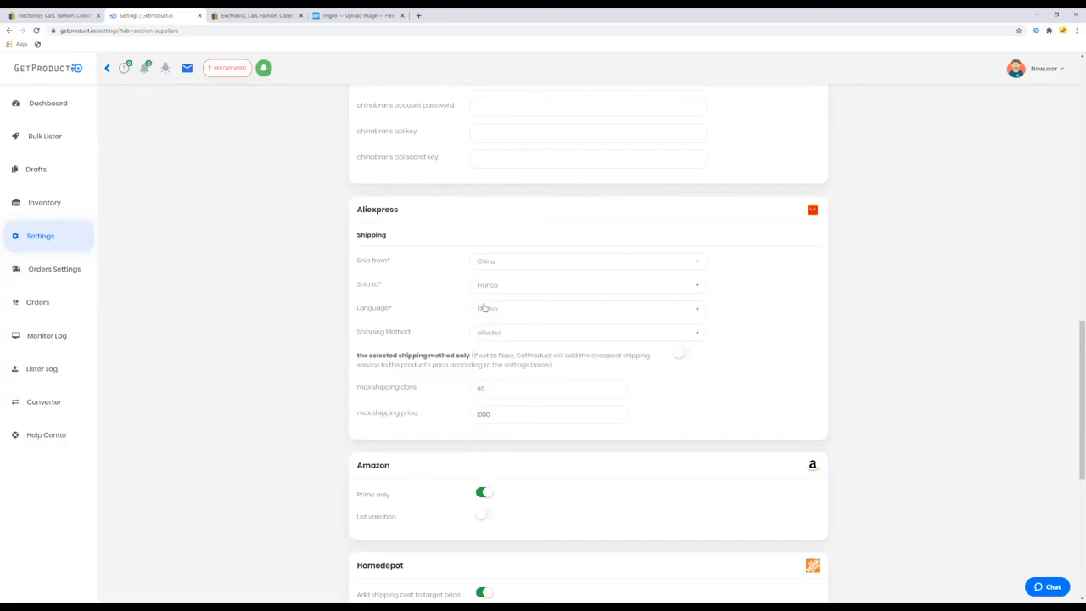
{"action": "left_click", "coordinate": [509, 337]}
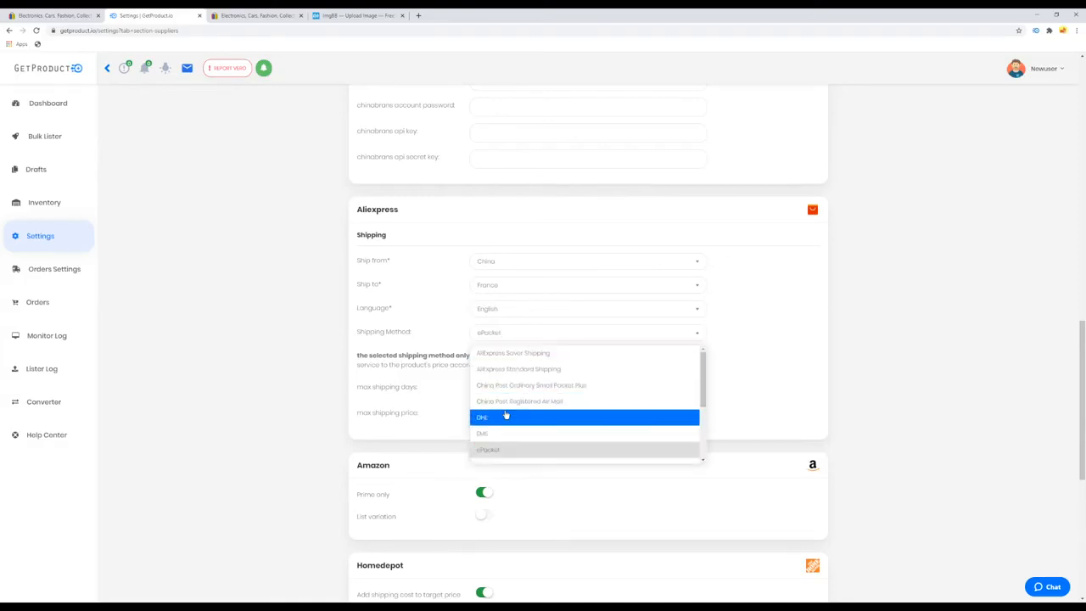
{"action": "left_click", "coordinate": [520, 386]}
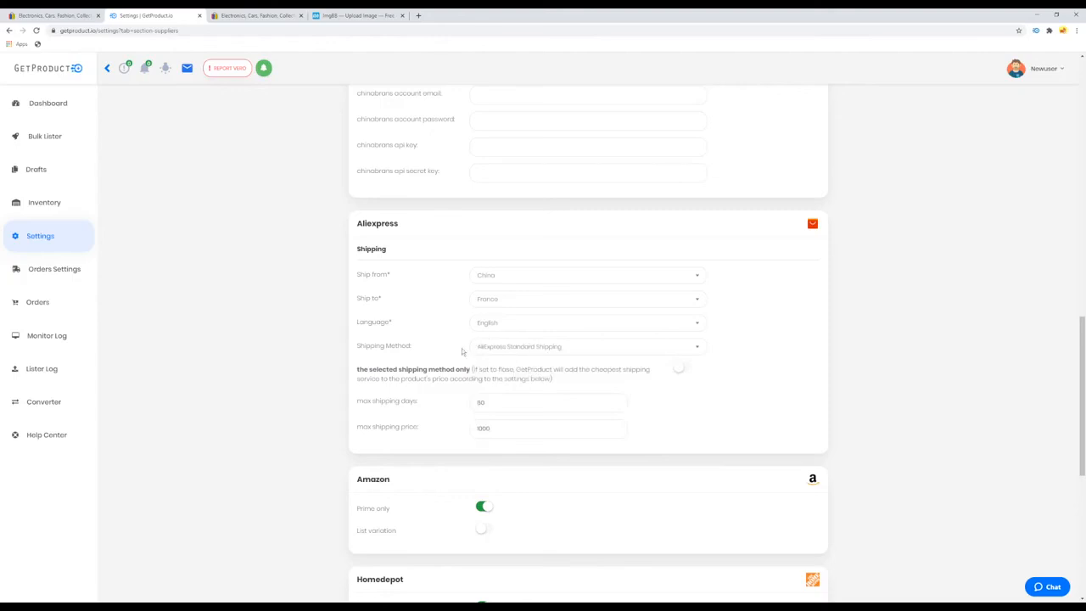
- Restrict Aliexpress to the selected shipping method only, with max shipping days 40 and max shipping price 10
{"action": "left_click", "coordinate": [680, 370]}
{"action": "scroll", "coordinate": [498, 407], "scroll_direction": "down", "scroll_amount": 1}
{"action": "left_click_drag", "start_coordinate": [509, 358], "coordinate": [451, 359]}
{"action": "type", "text": "6"}
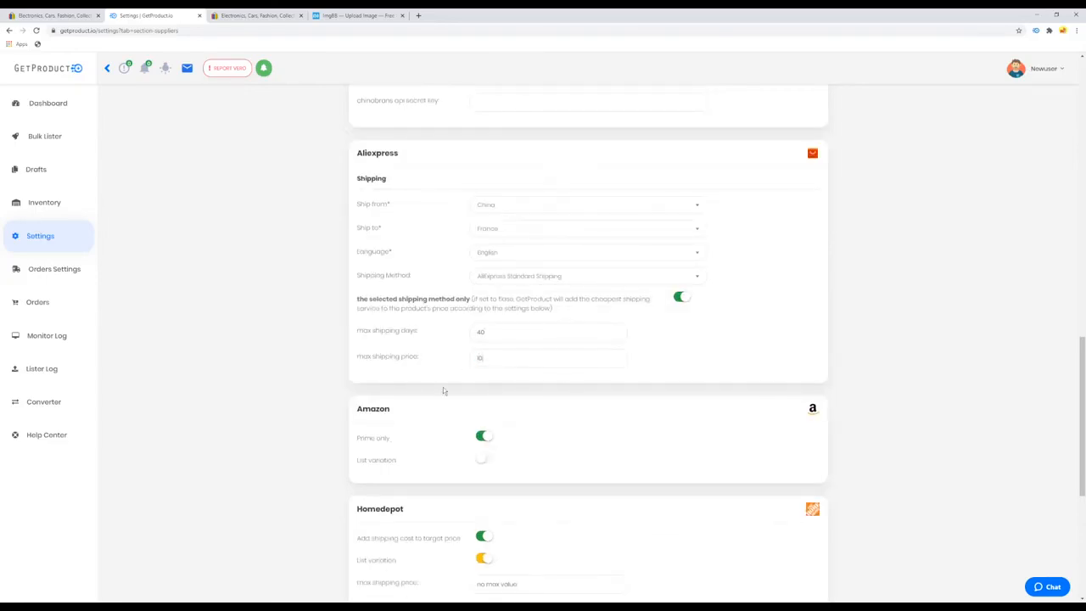
- Try toggling the Prime only and List variation options for Amazon
{"action": "scroll", "coordinate": [521, 306], "scroll_direction": "down", "scroll_amount": 1}
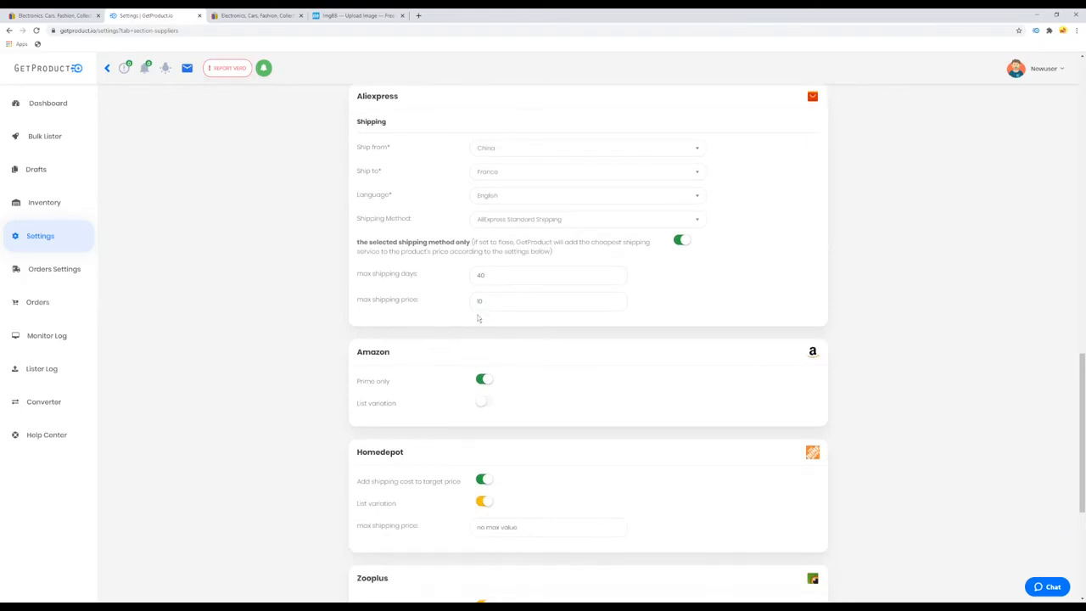
{"action": "scroll", "coordinate": [512, 376], "scroll_direction": "down", "scroll_amount": 1}
{"action": "left_click", "coordinate": [486, 312]}
{"action": "left_click", "coordinate": [487, 312]}
{"action": "left_click", "coordinate": [486, 336]}
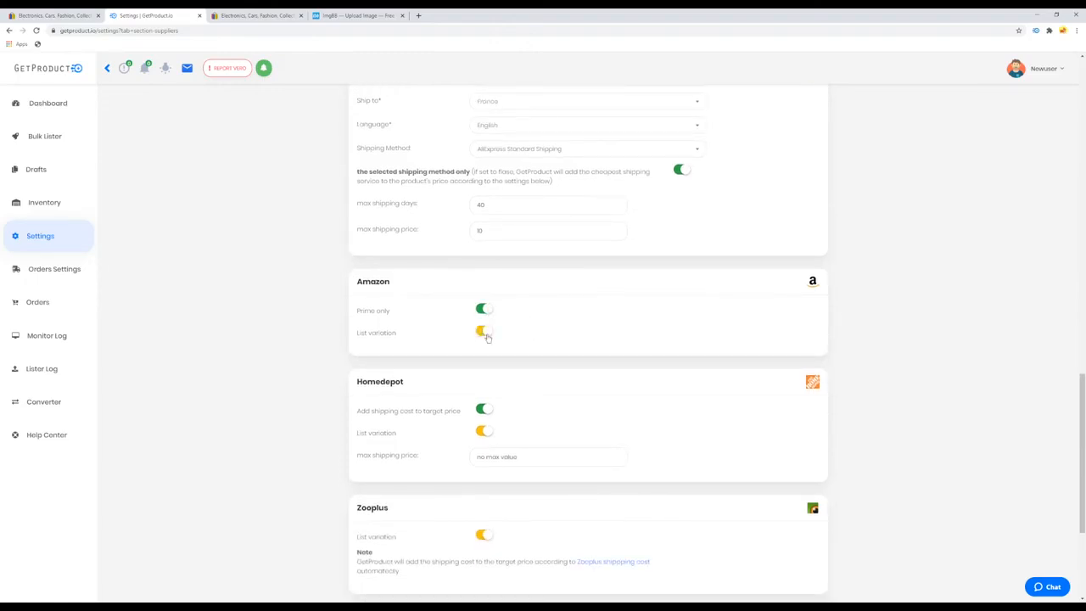
{"action": "left_click", "coordinate": [485, 334]}
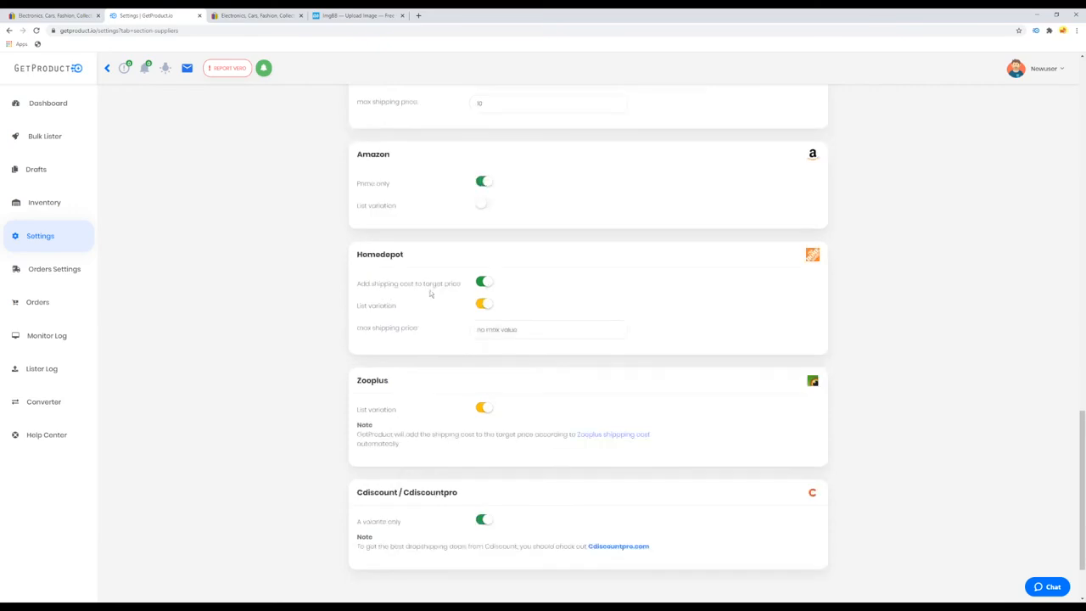
- Set the max shipping price for Homedepot to 10
{"action": "left_click", "coordinate": [488, 330]}
{"action": "type", "text": "10"}
{"action": "scroll", "coordinate": [495, 347], "scroll_direction": "down", "scroll_amount": 2}
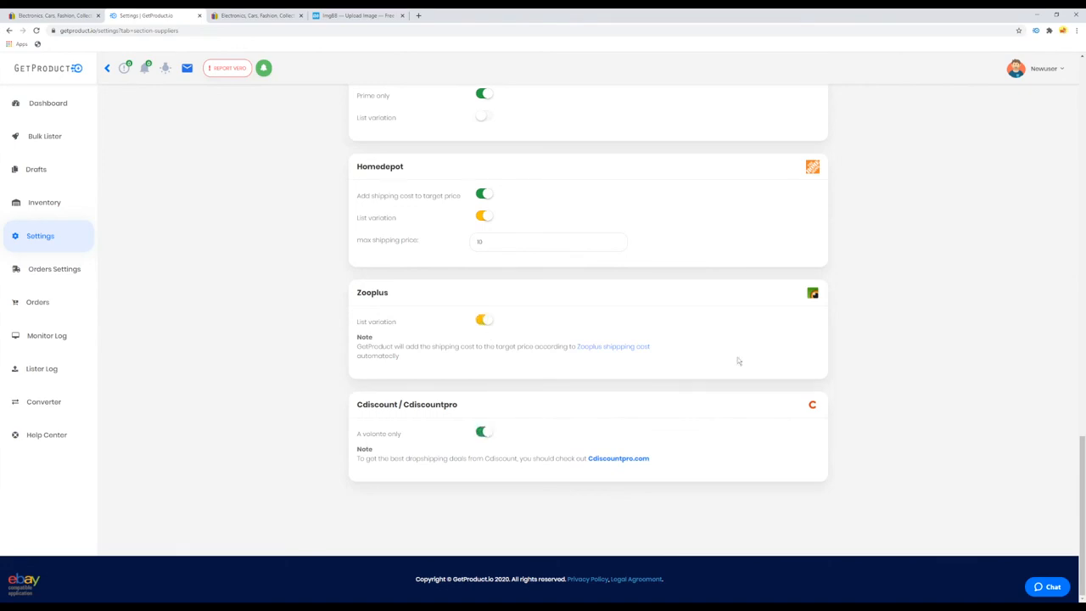
- Save all the supplier settings
{"action": "scroll", "coordinate": [739, 358], "scroll_direction": "up", "scroll_amount": 15}
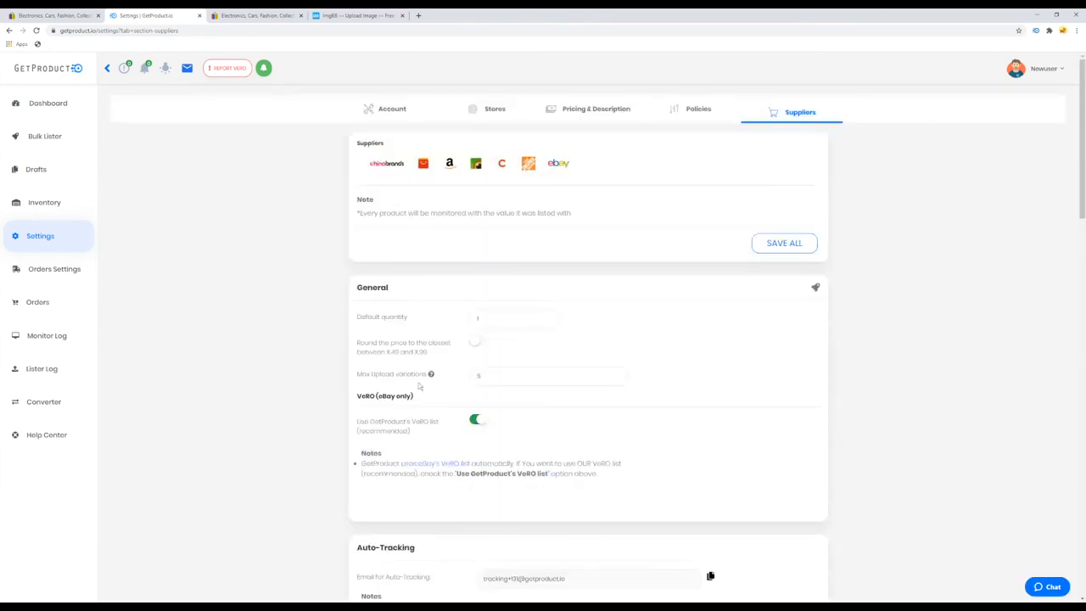
{"action": "scroll", "coordinate": [594, 271], "scroll_direction": "down", "scroll_amount": 3}
{"action": "scroll", "coordinate": [832, 323], "scroll_direction": "up", "scroll_amount": 3}
{"action": "left_click", "coordinate": [793, 249]}
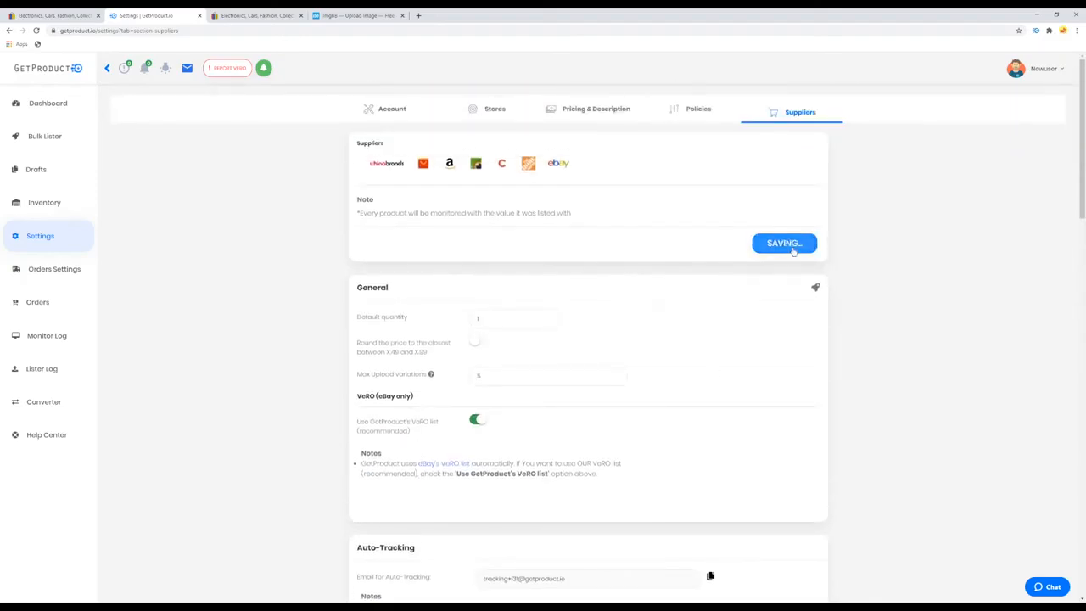